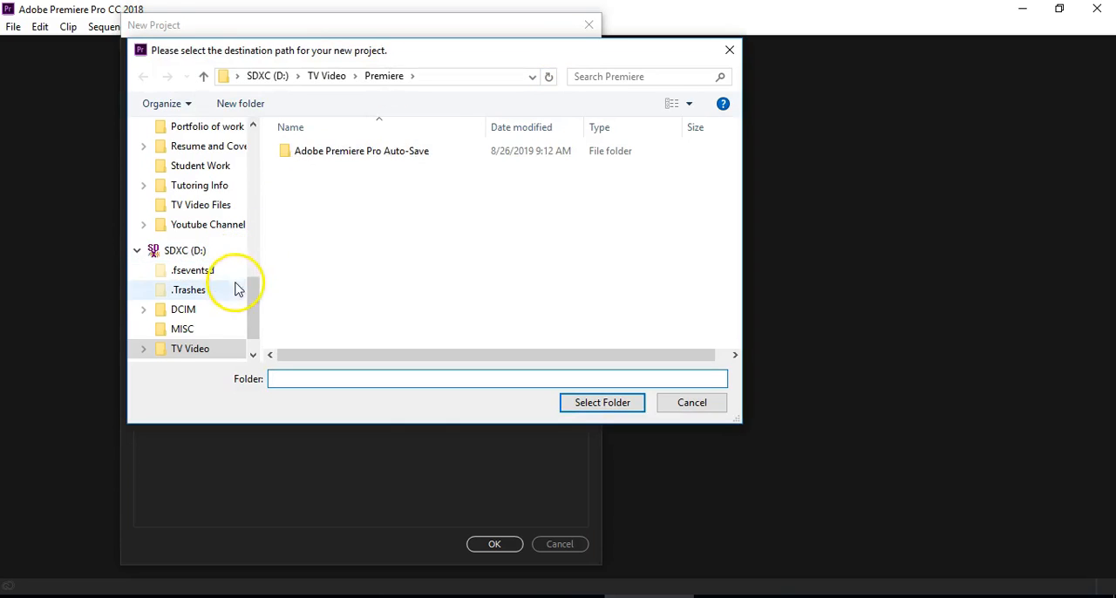
Step: Set the project location to D:\TV Video\Premiere and create the Green screen practice project
click(215, 251)
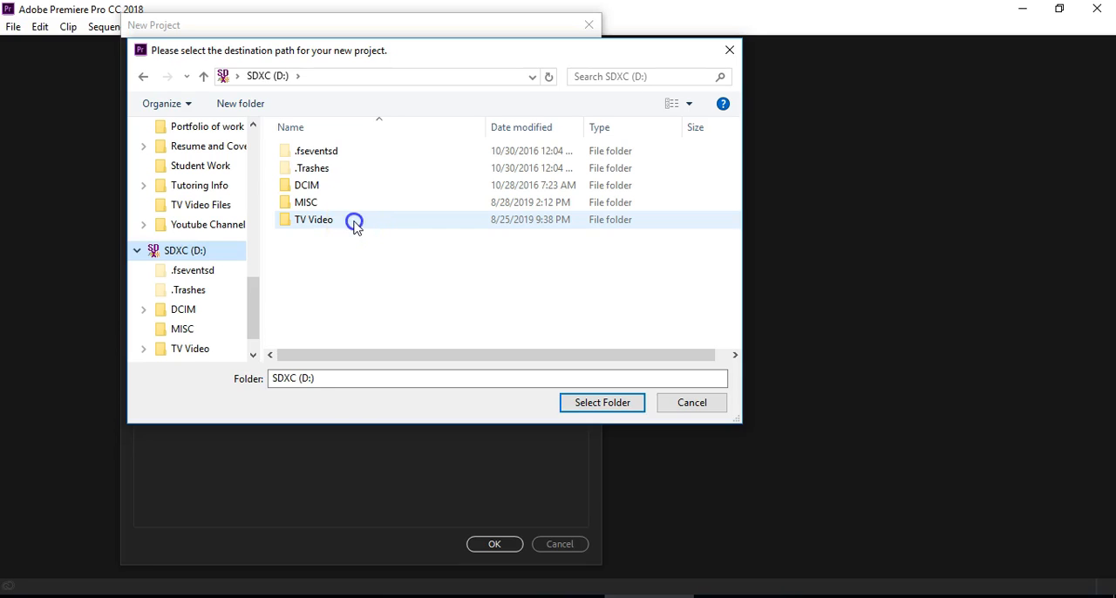
double_click(354, 224)
double_click(357, 162)
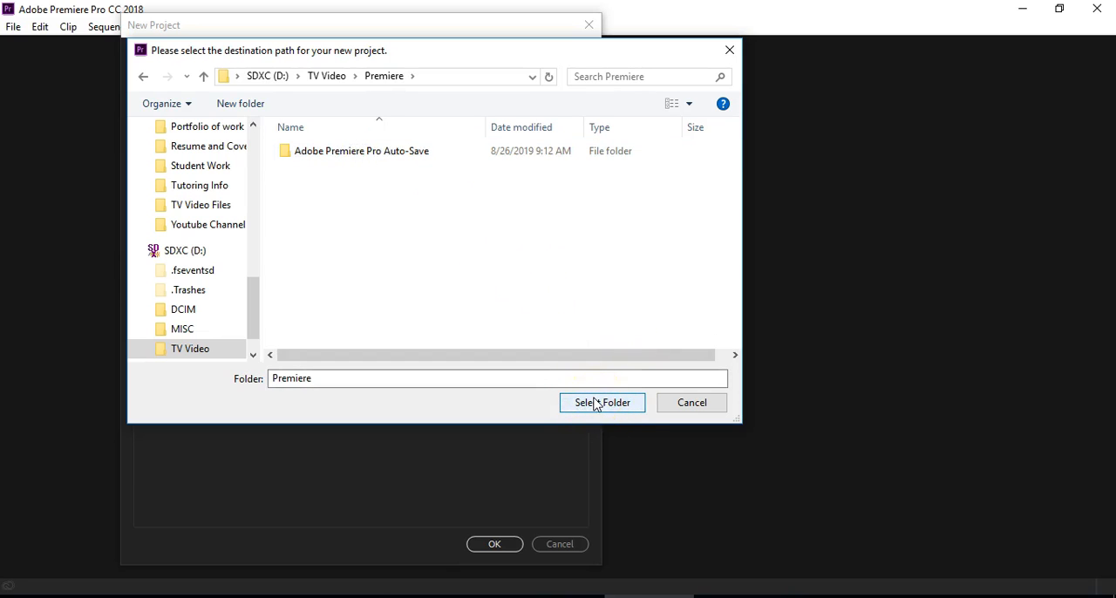
click(596, 404)
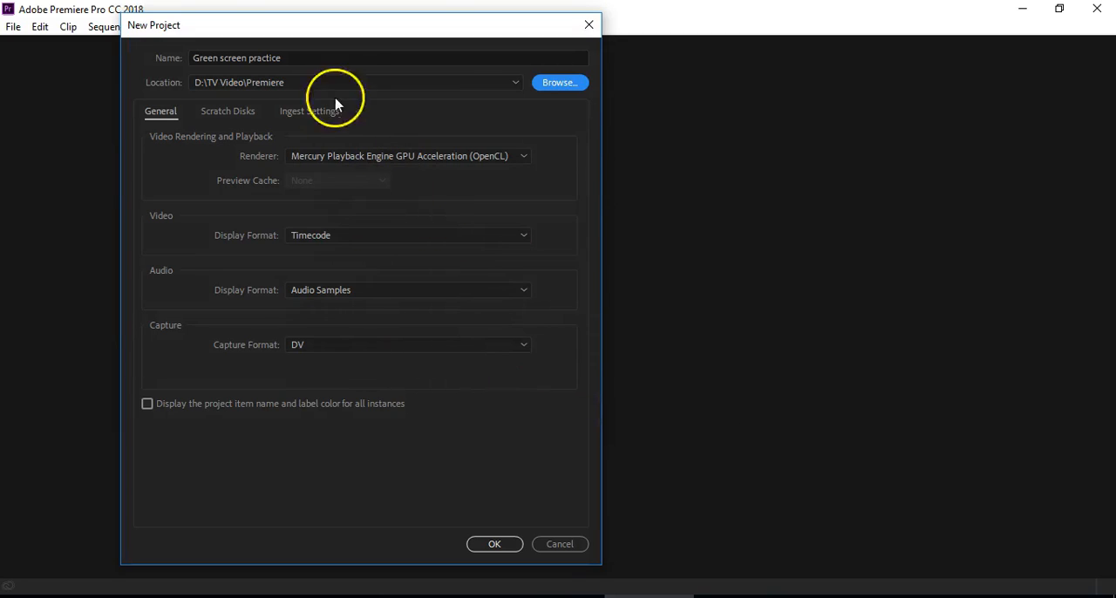
click(497, 545)
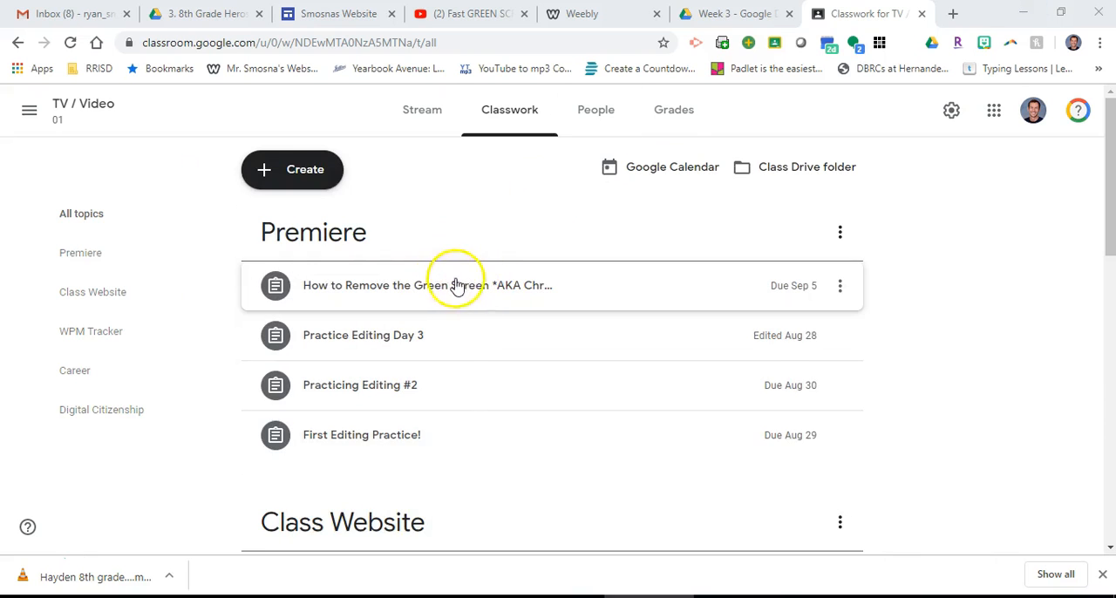
Step: Switch to Google Classroom and download the 8th graders .mov video from the How to Remove the Green Screen assignment
click(411, 285)
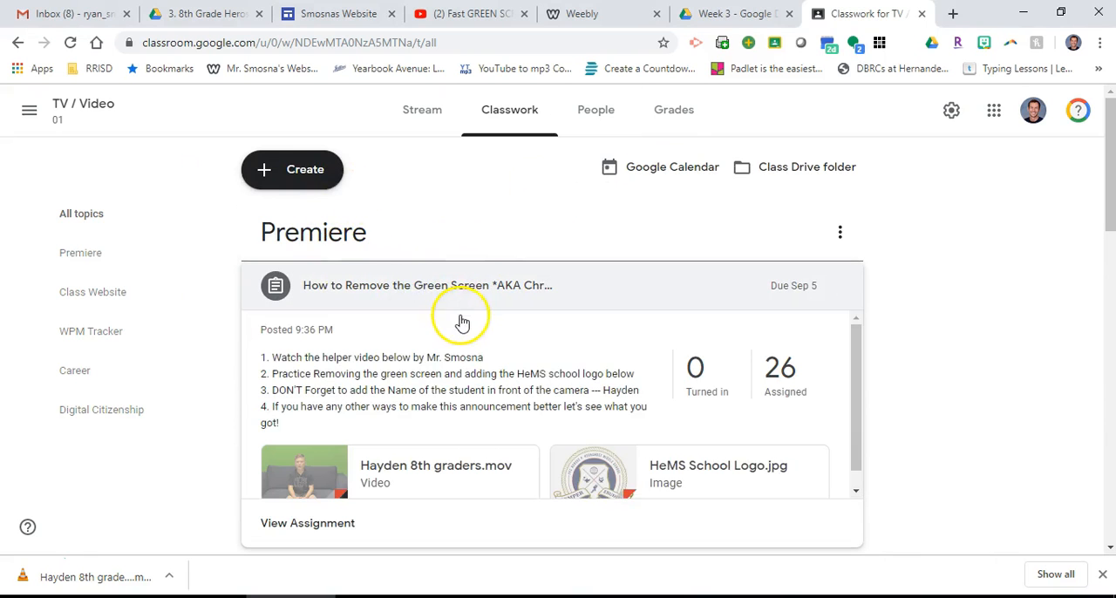
scroll(538, 362, down, 1)
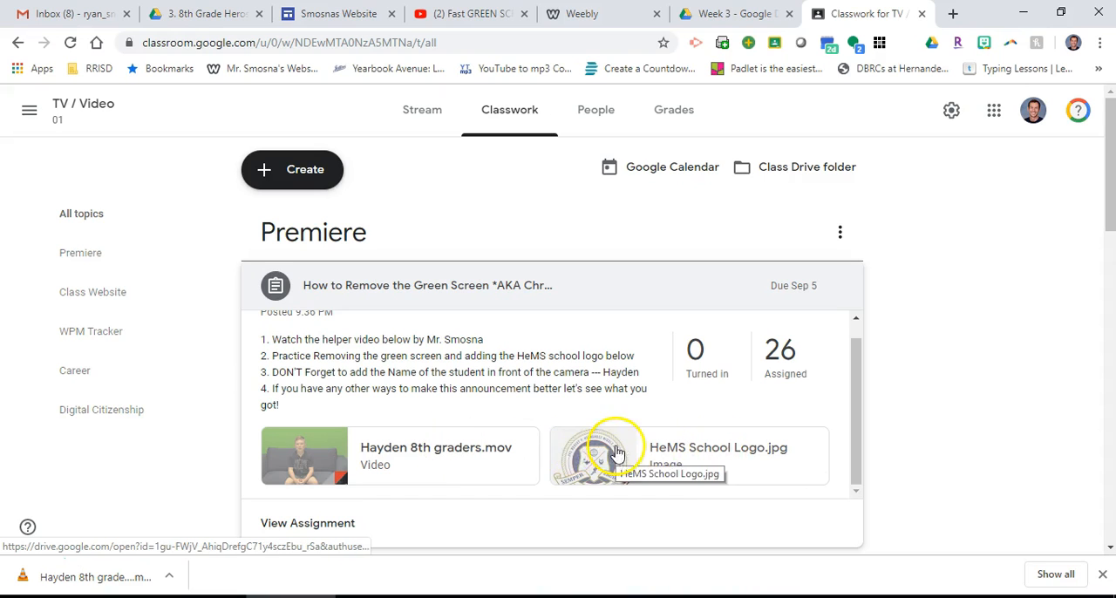
click(448, 451)
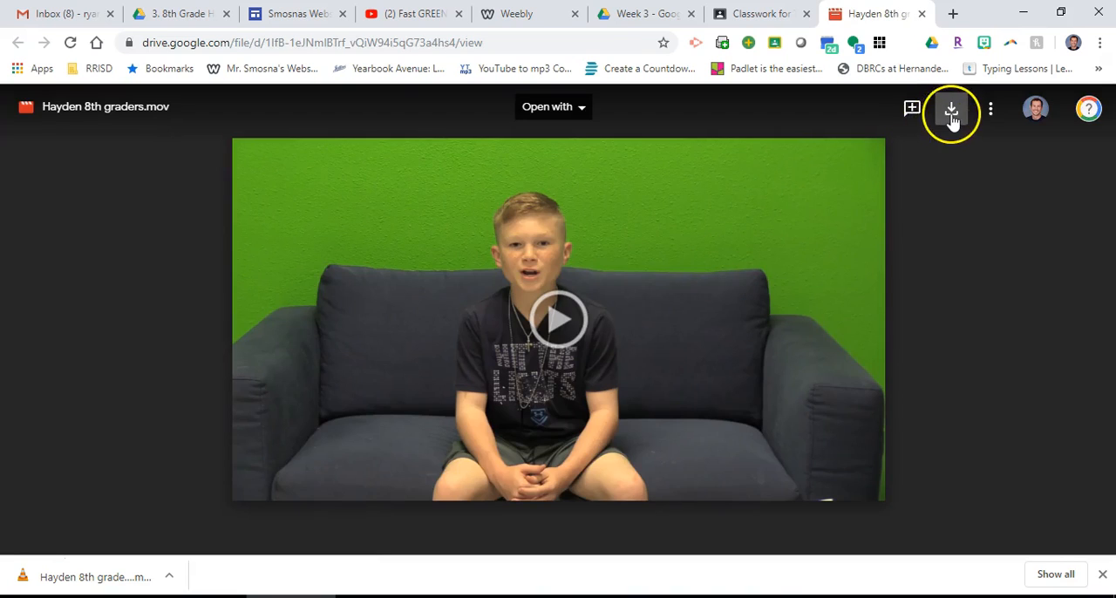
click(953, 114)
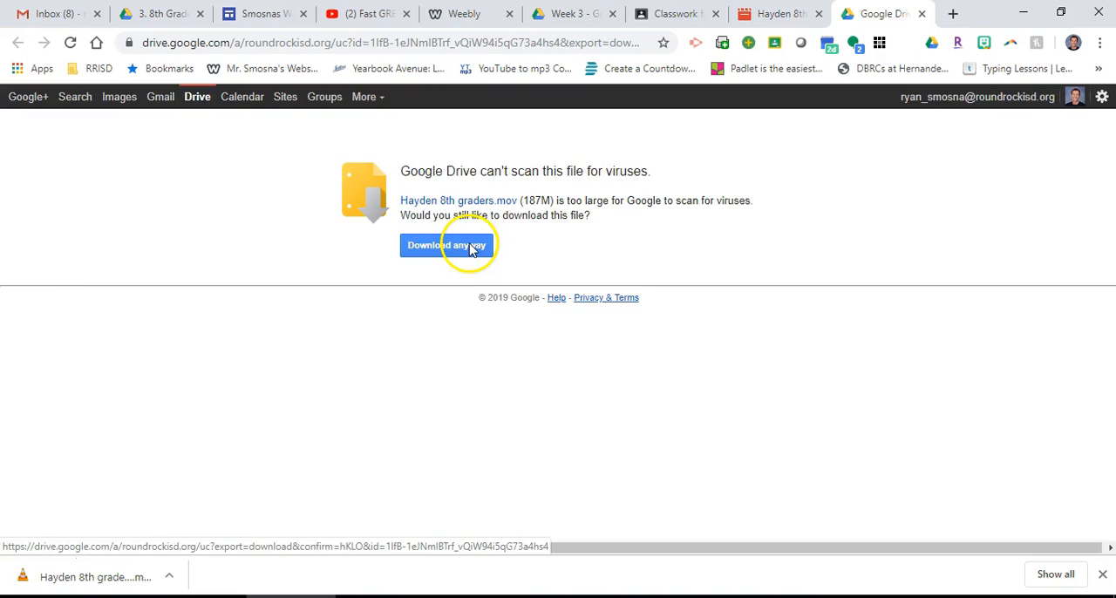
click(472, 249)
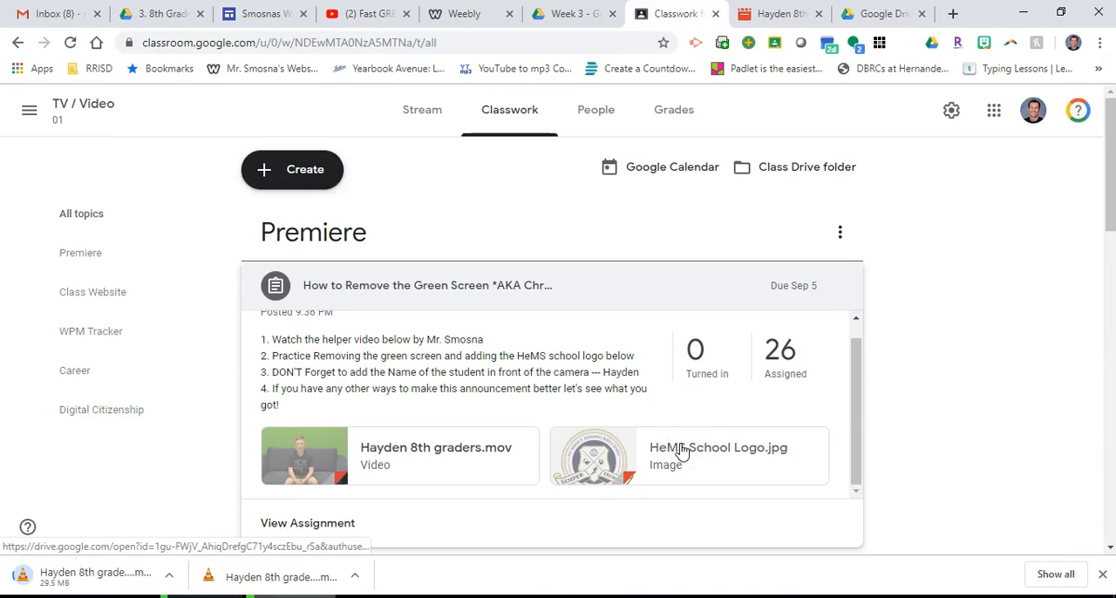
Step: Open the assignment's HeMS School Logo.jpg in a new window and download it
click(681, 452)
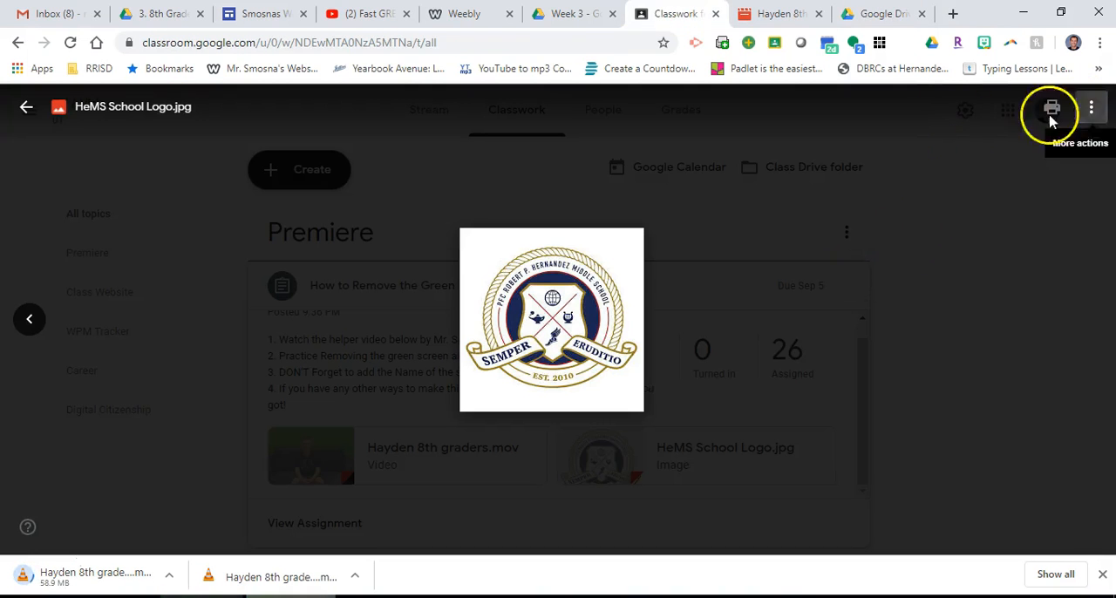
click(1093, 111)
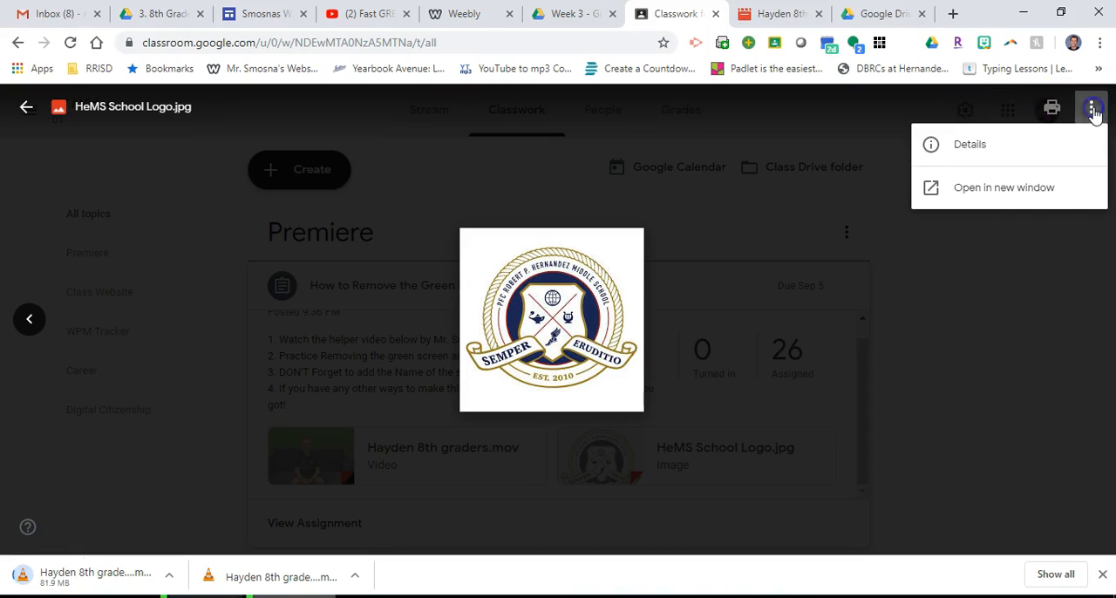
click(1031, 192)
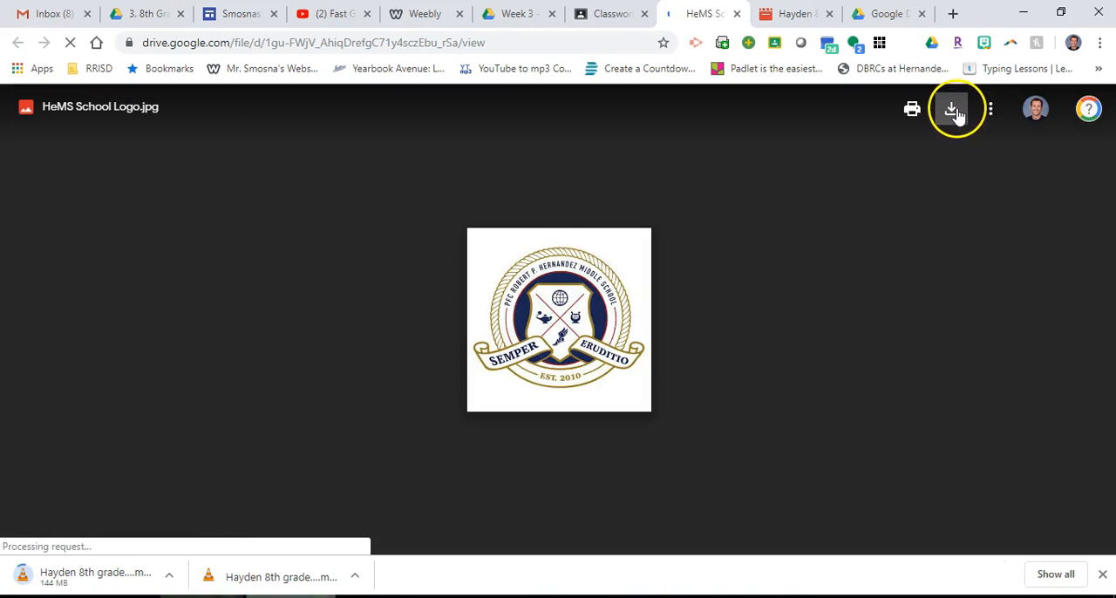
click(954, 110)
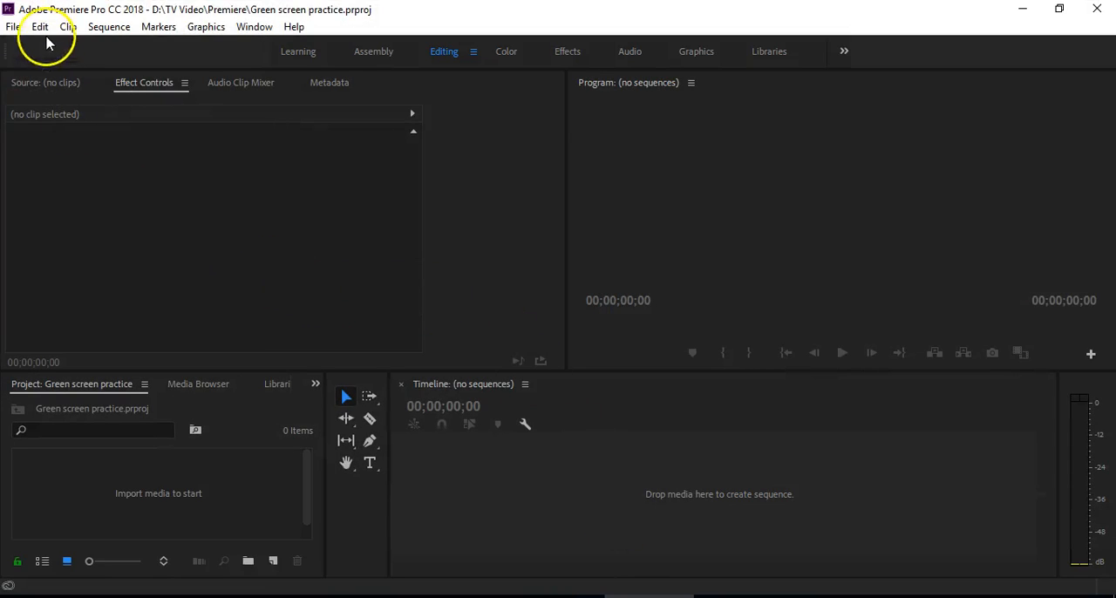
Step: Switch to Premiere Pro and import the newly downloaded 8th graders (1).mov video together with HeMS School Logo.jpg from Downloads
click(14, 26)
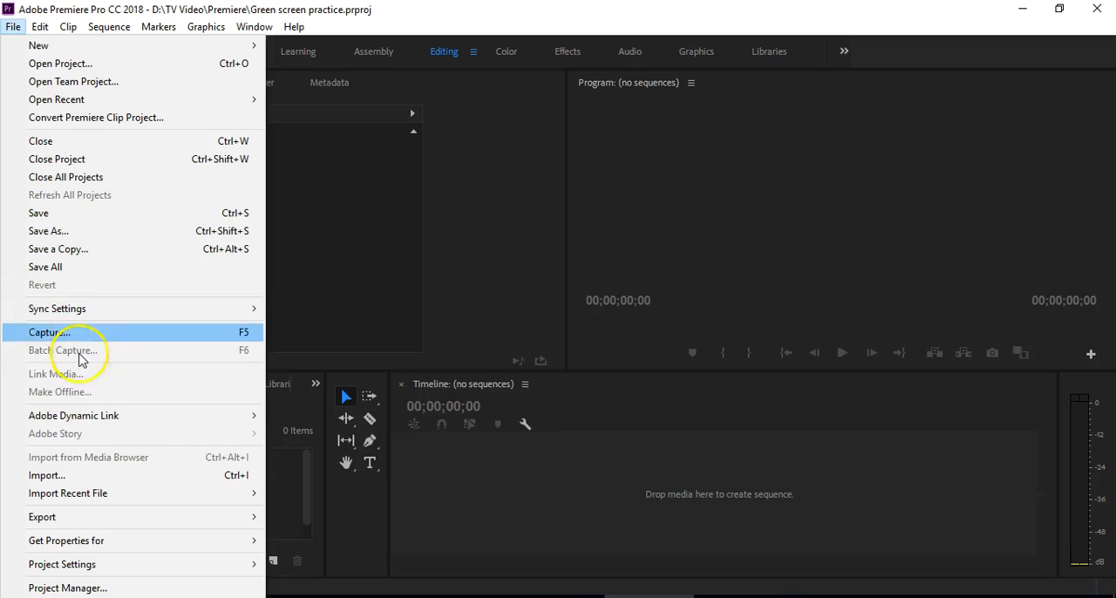
click(77, 476)
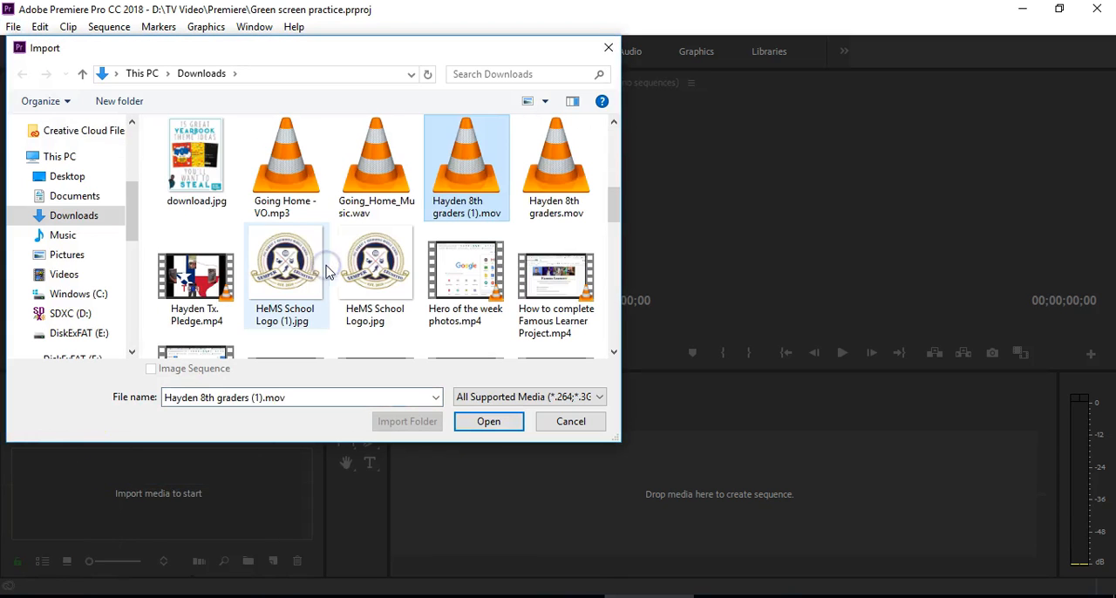
click(295, 273)
click(381, 271)
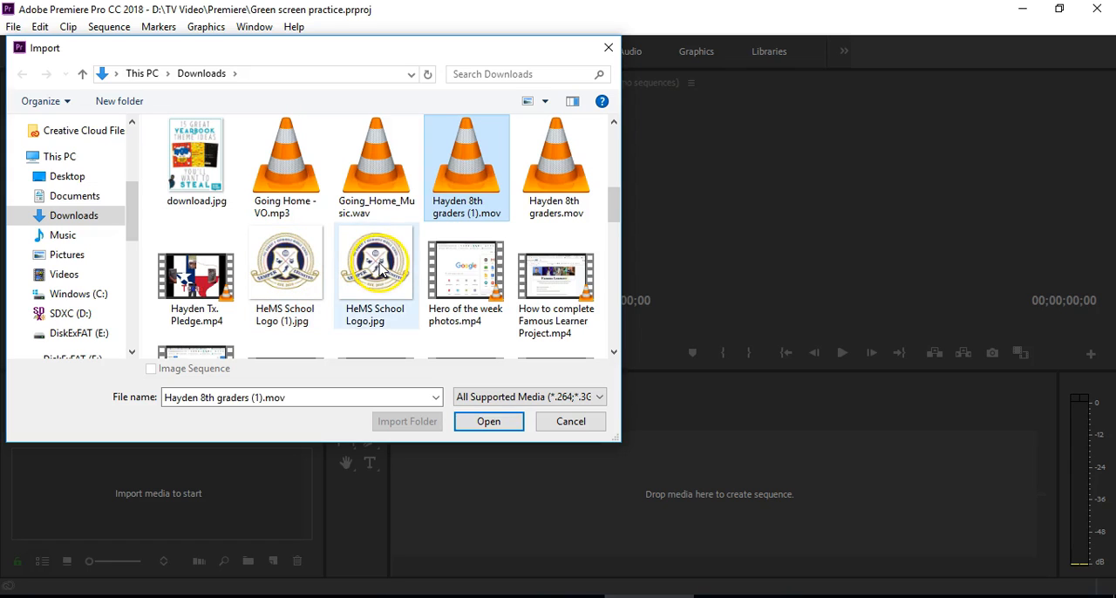
click(485, 180)
ctrl+click(381, 266)
click(485, 422)
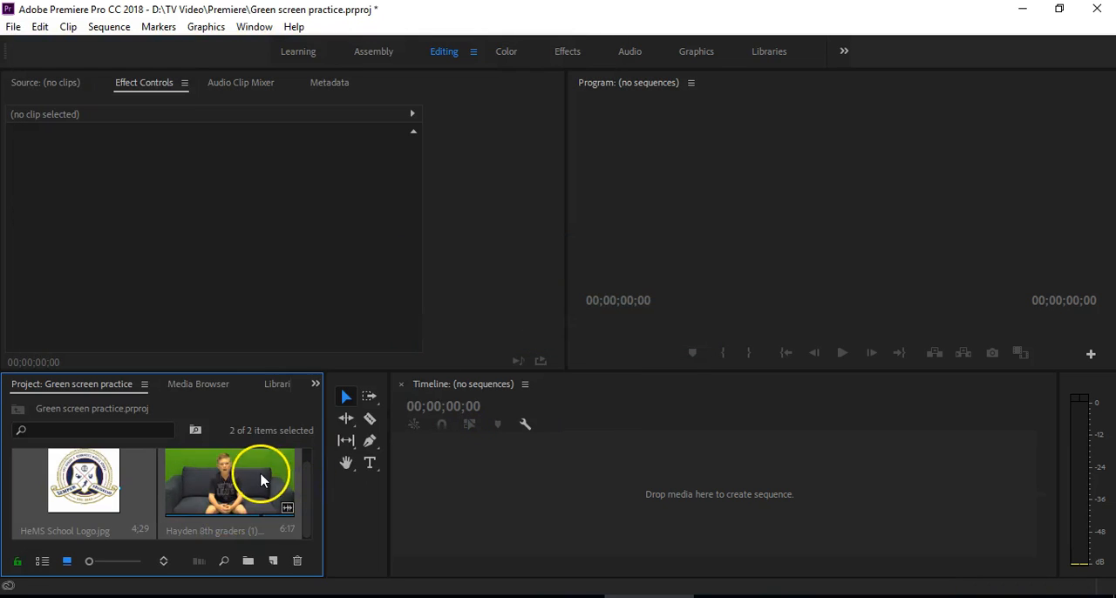
Step: Create a sequence from the imported green screen video by placing it on the empty timeline
click(243, 475)
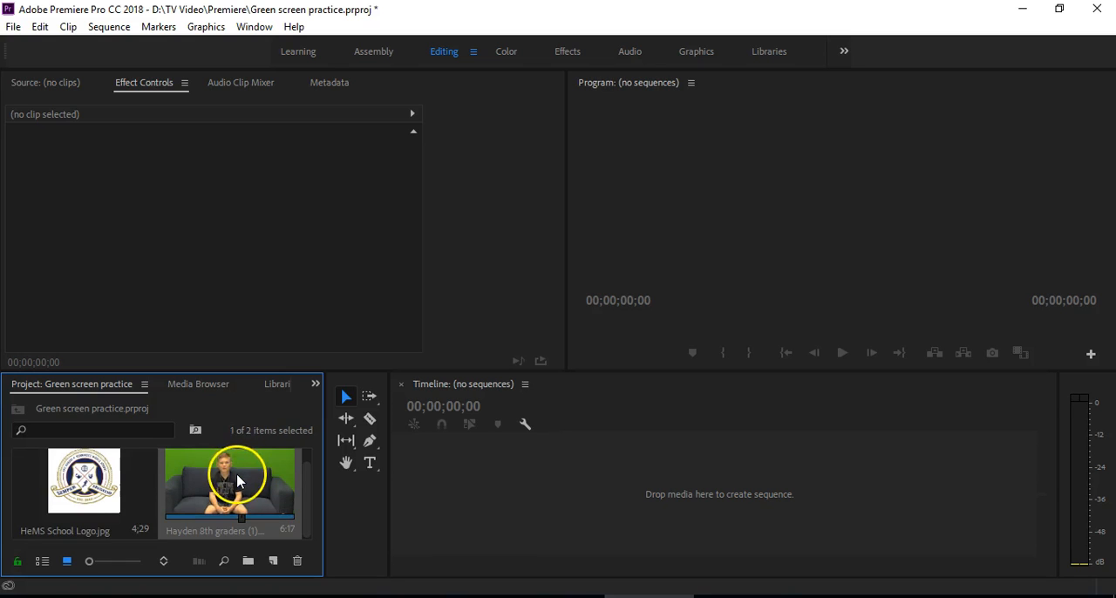
drag(272, 472, 535, 496)
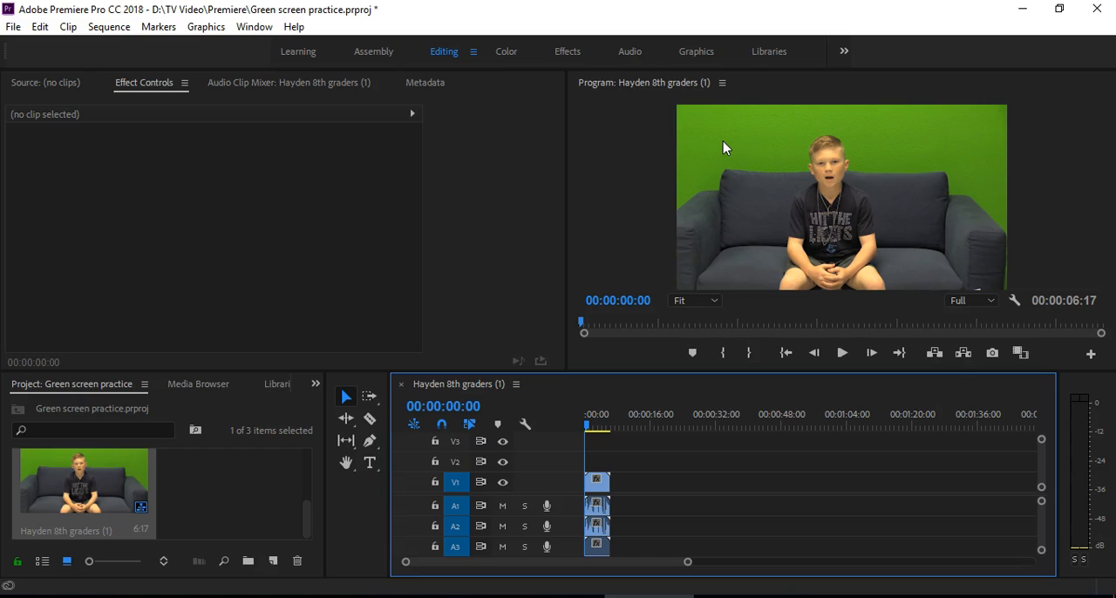
click(629, 133)
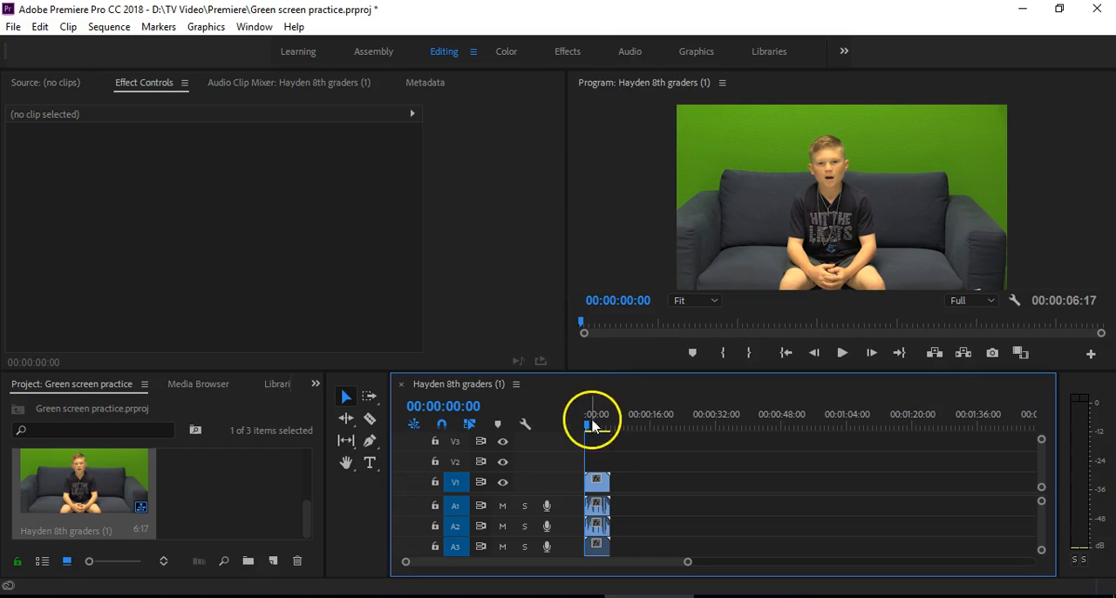
Step: Find the Ultra Key effect in the Effects workspace and apply it to the video clip on V1
click(568, 52)
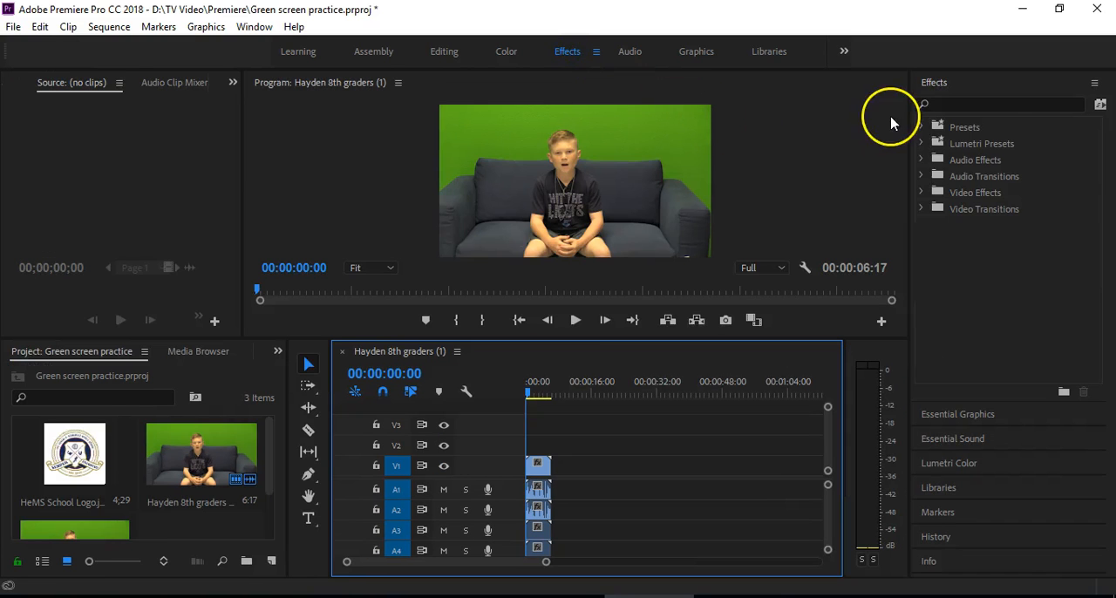
click(1014, 103)
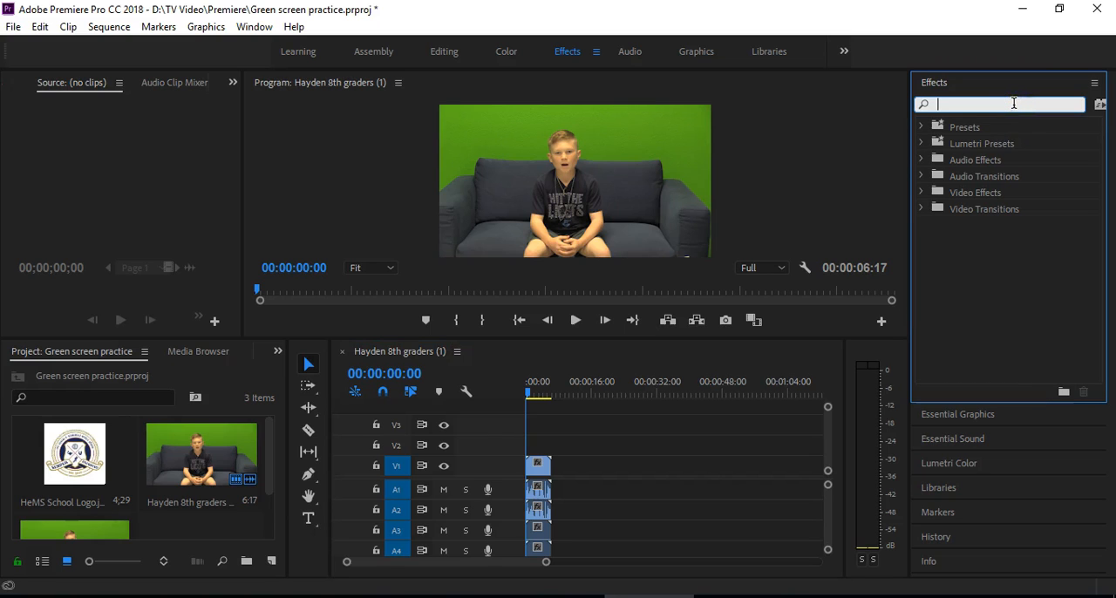
text(ultra)
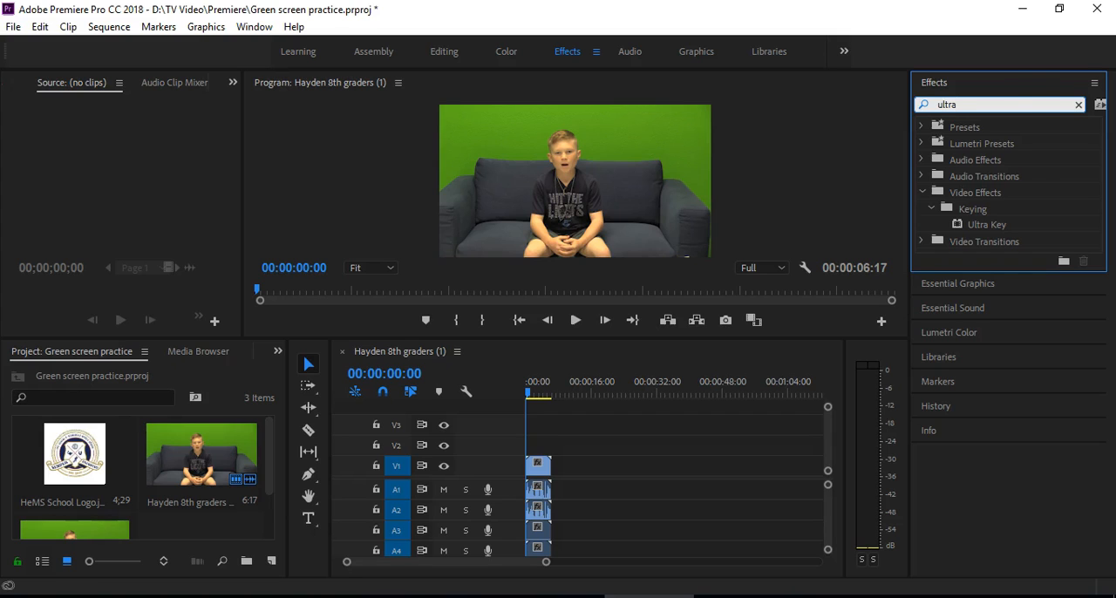
click(984, 227)
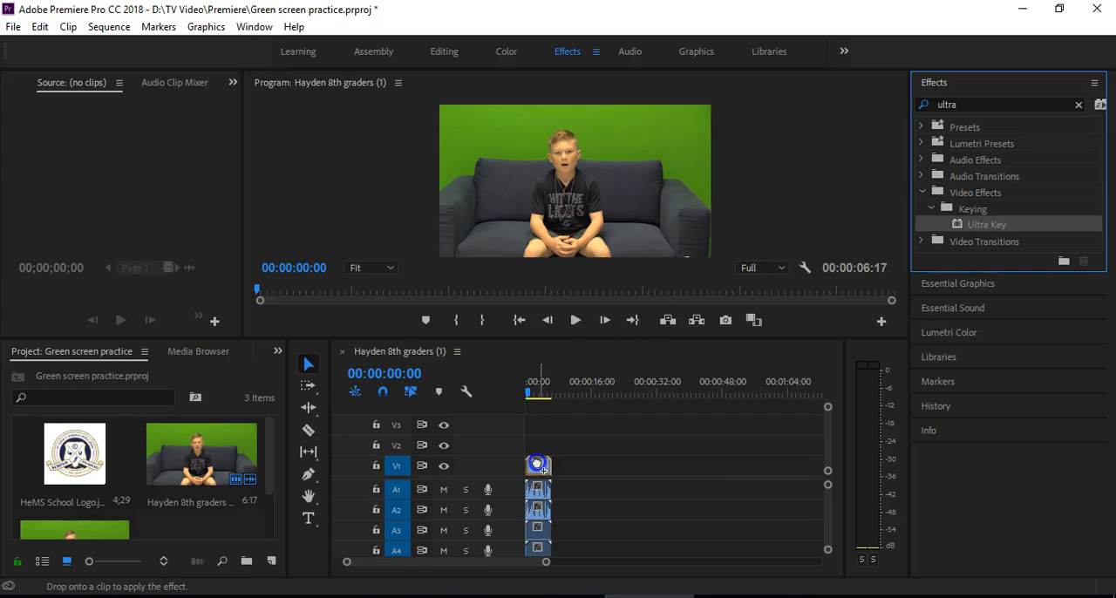
drag(545, 467, 545, 463)
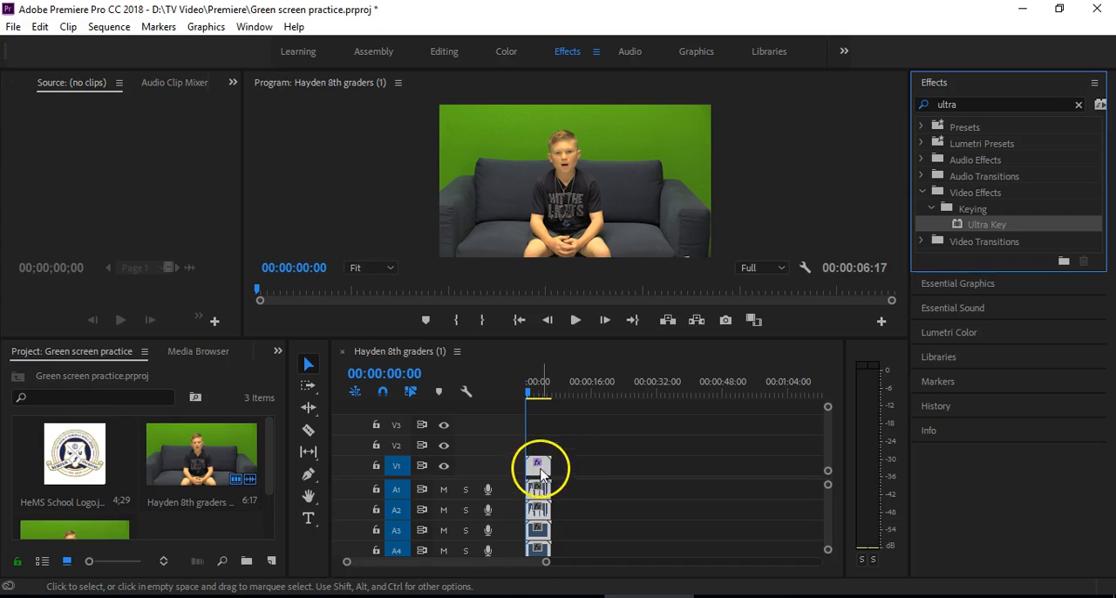
Step: Move the green screen video clip up from V1 to V2
click(539, 461)
click(542, 470)
drag(541, 470, 541, 451)
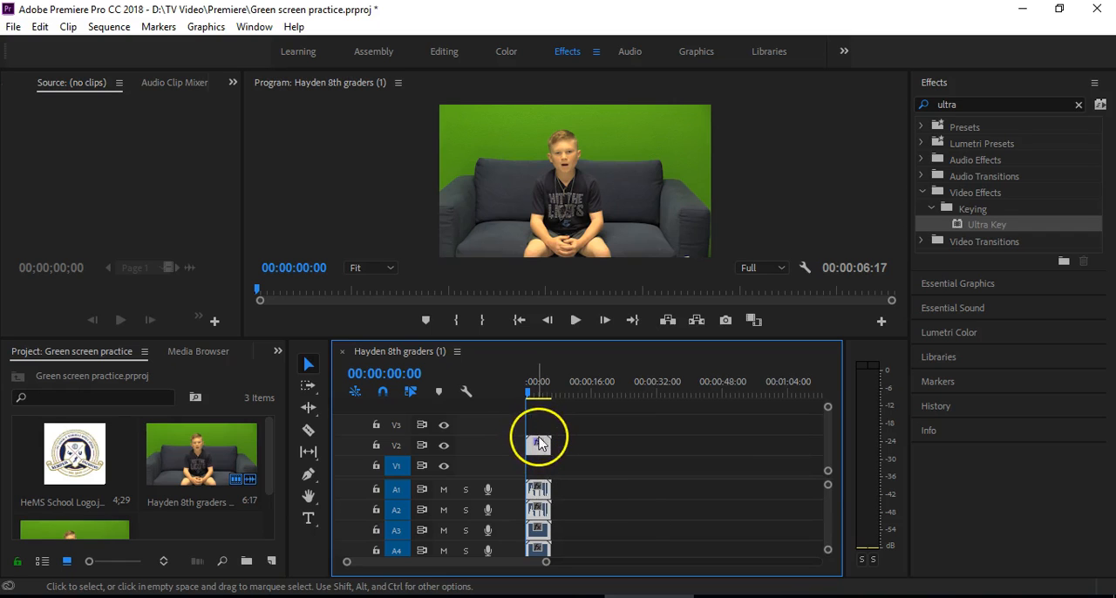
Step: Place the school logo on V1 at the sequence start and extend it to match the video clip's length
click(77, 455)
drag(77, 454, 532, 466)
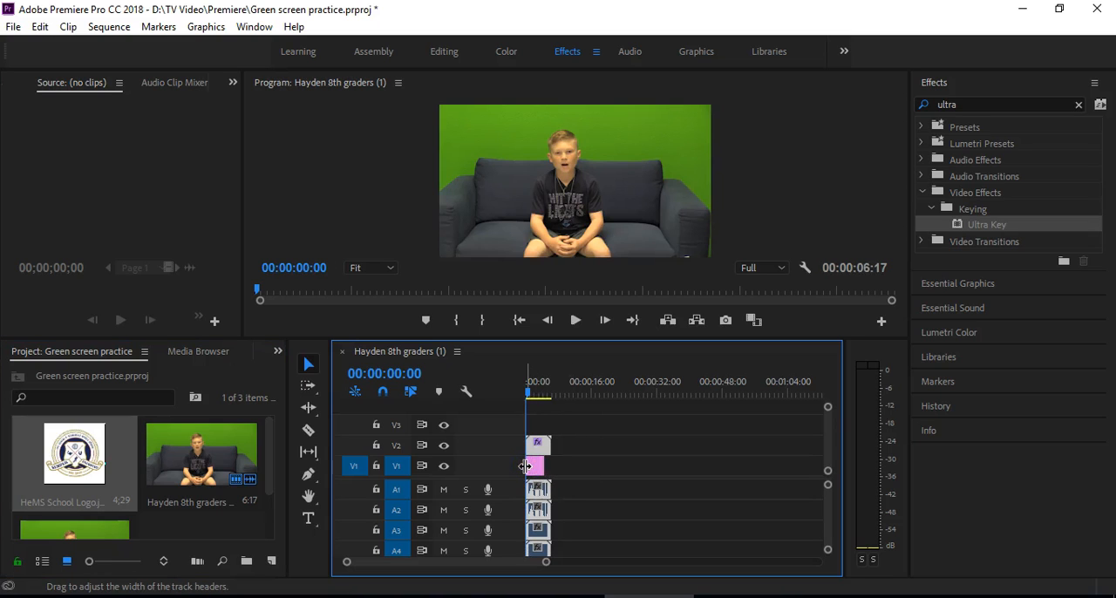
click(539, 462)
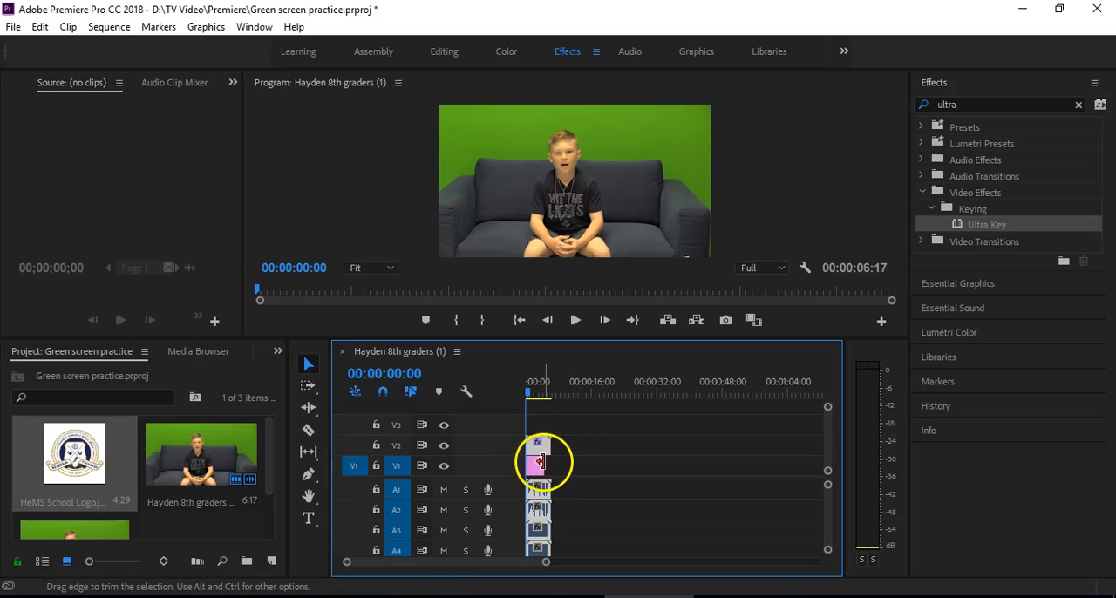
drag(544, 462, 553, 461)
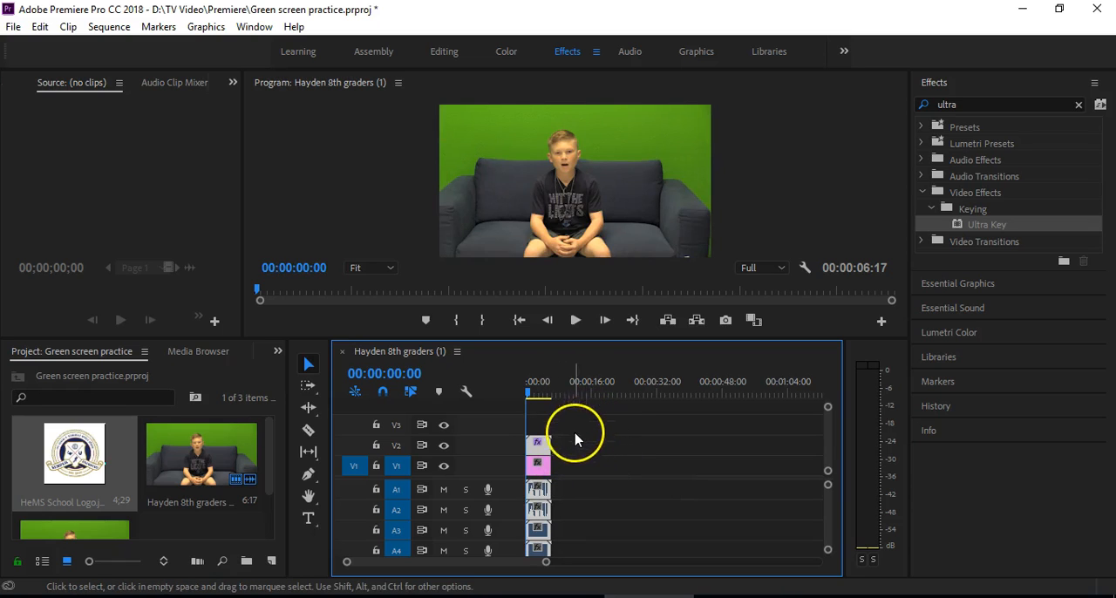
Step: Scale the logo clip to the frame size while it sits temporarily on V3, and return it to V1 beneath the video
drag(541, 463, 539, 434)
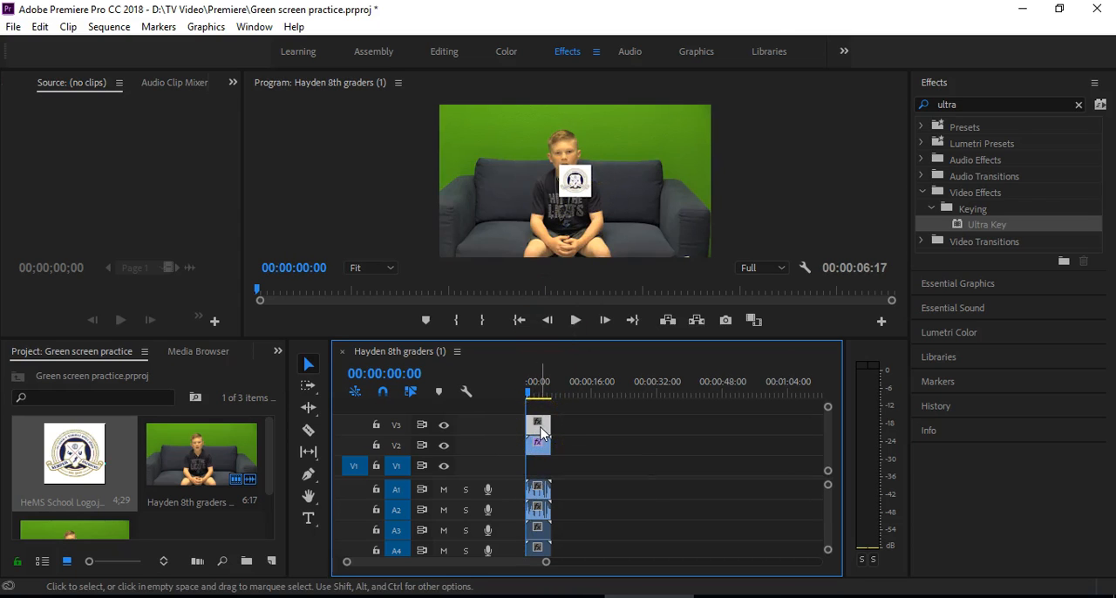
right_click(540, 434)
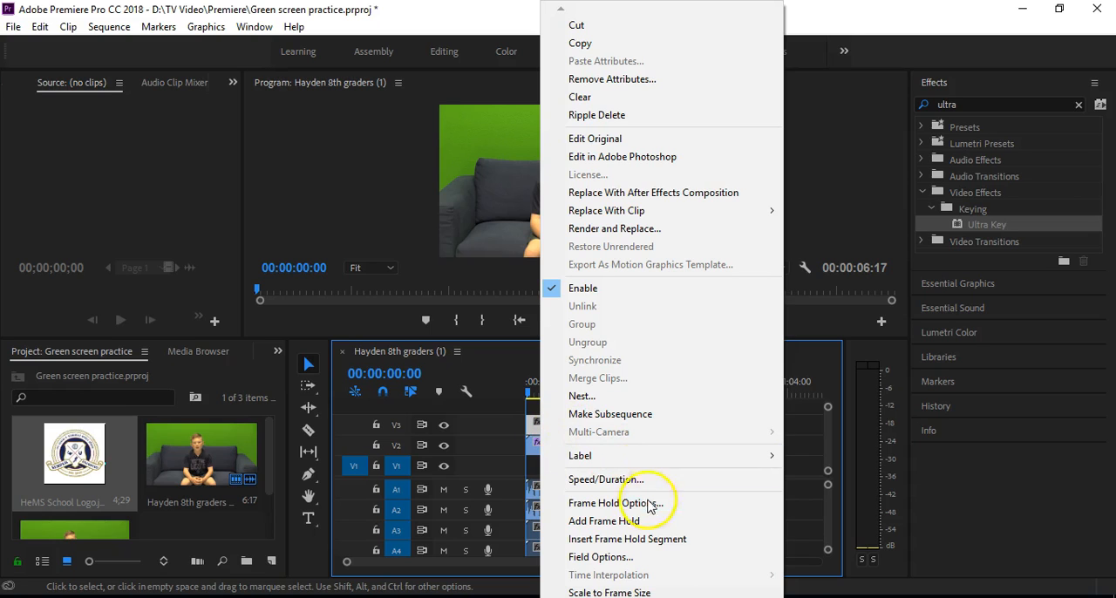
click(583, 594)
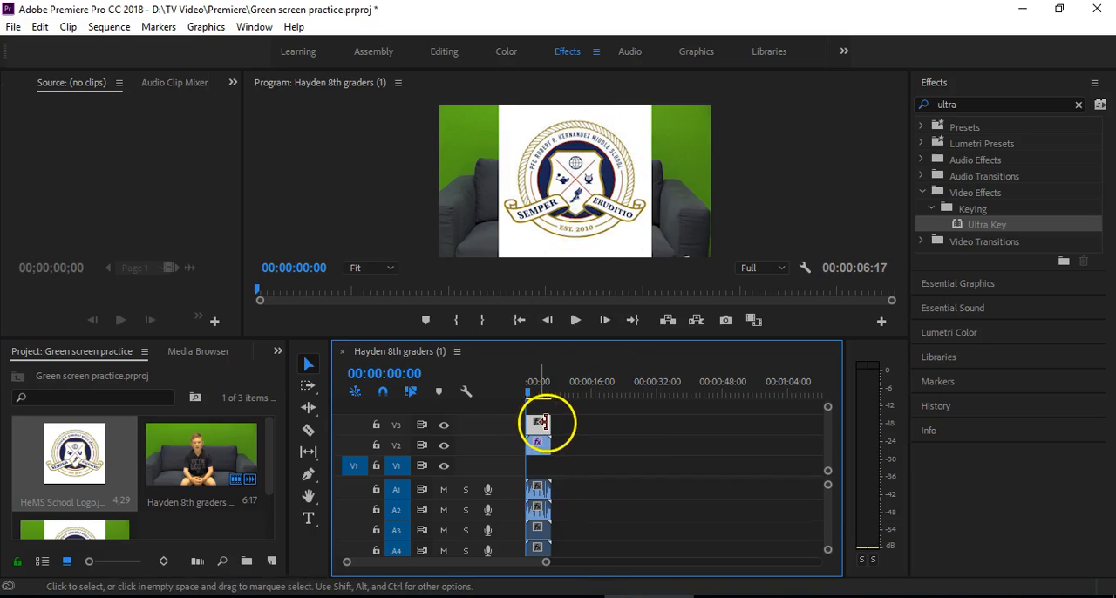
drag(542, 423, 536, 460)
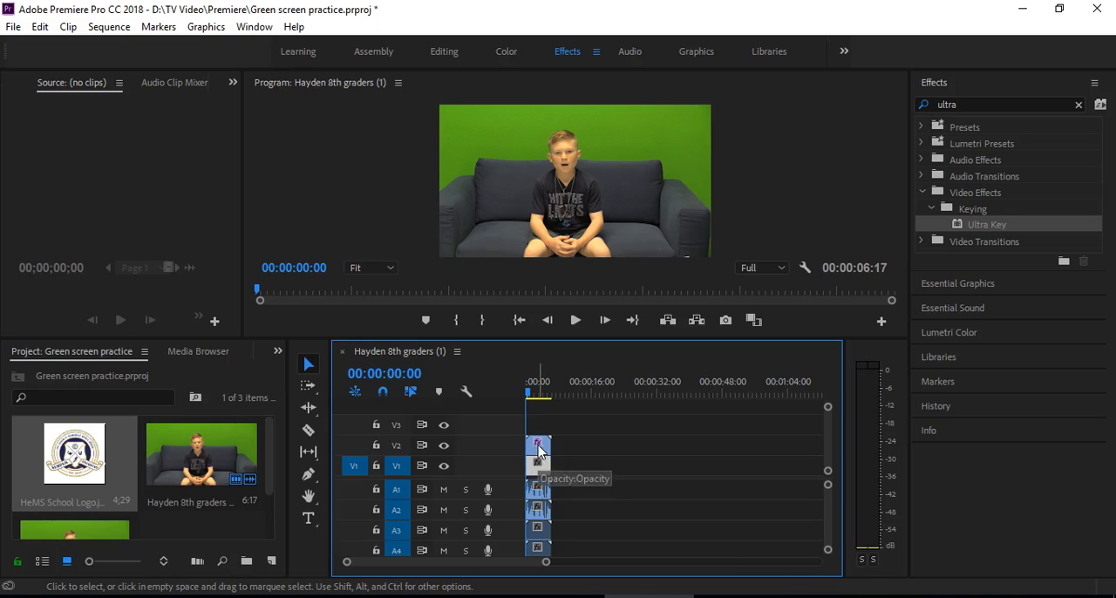
Step: Switch to the Editing workspace and sample the green backdrop as the Ultra Key key color for the V2 video clip
click(539, 448)
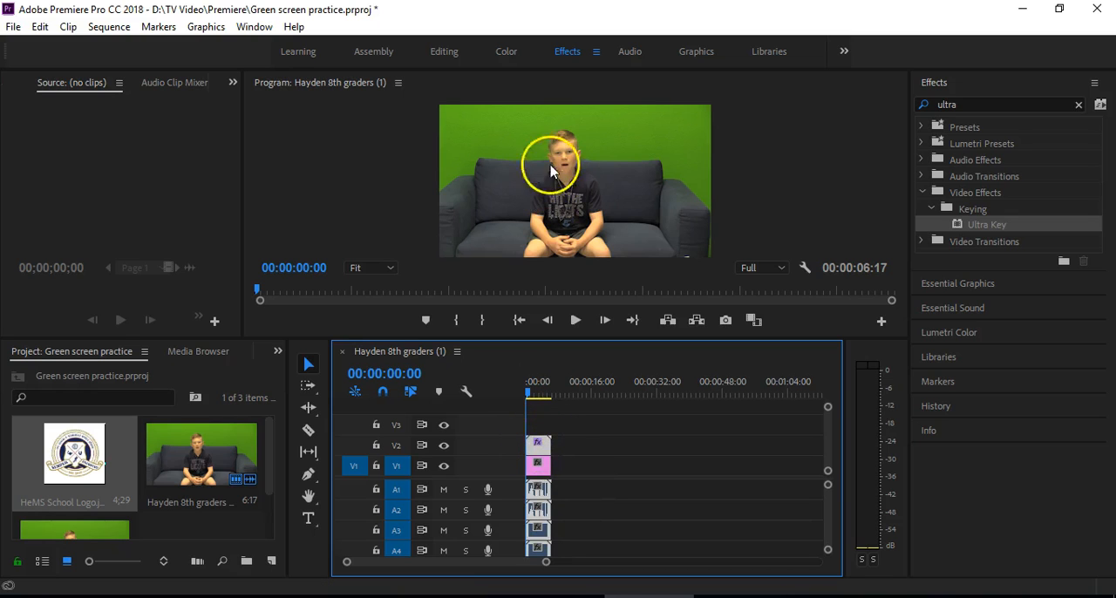
click(445, 54)
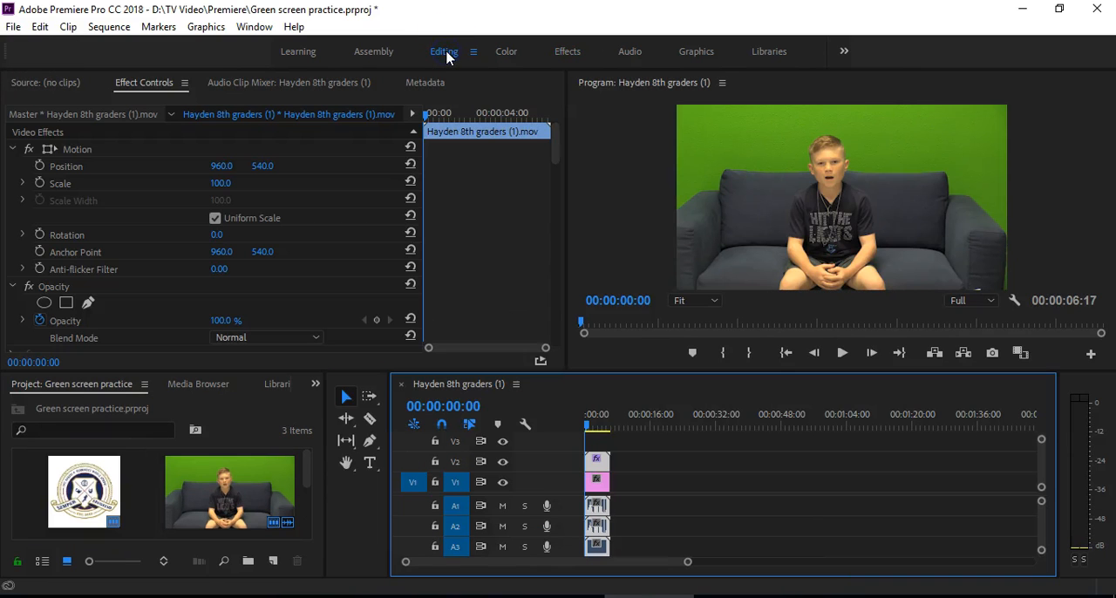
drag(556, 146, 527, 146)
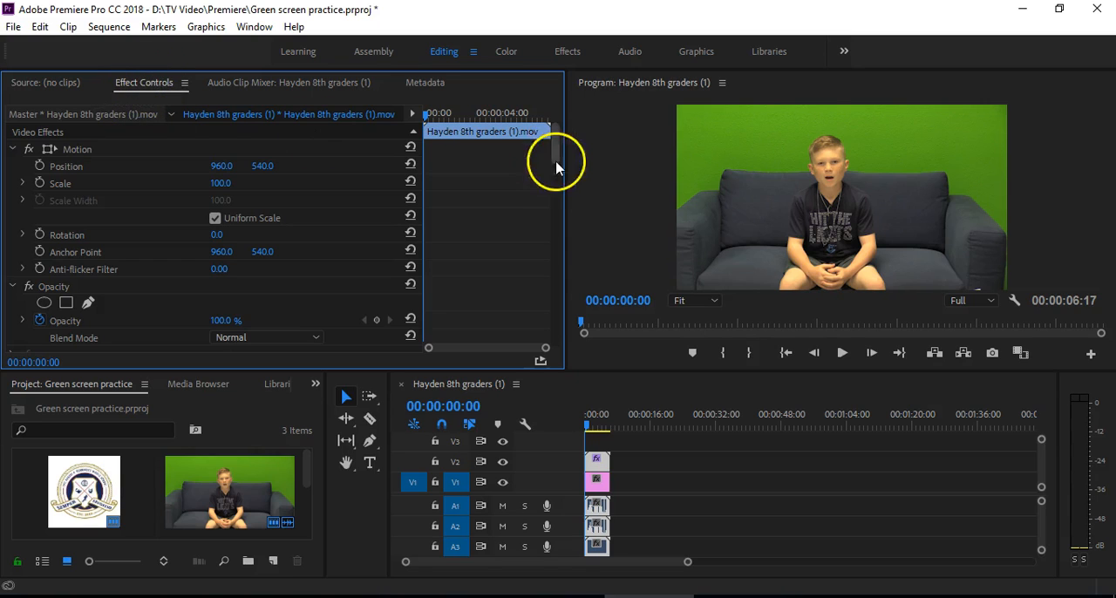
drag(548, 137, 553, 181)
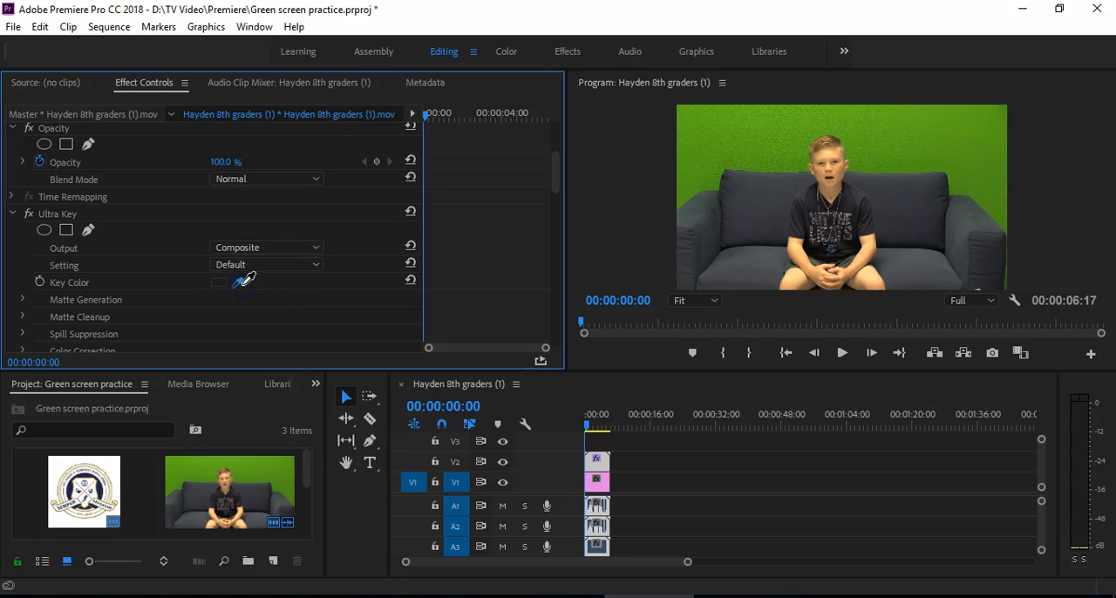
drag(236, 286, 724, 144)
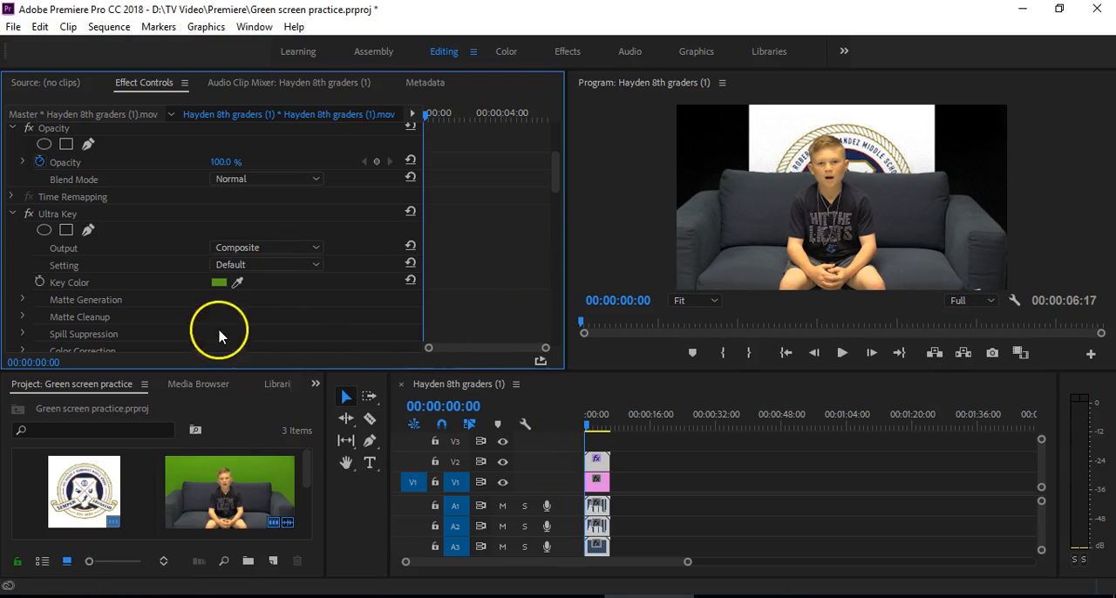
Step: Refine the Ultra Key matte generation by setting Transparency to 41 and Pedestal to 55
scroll(553, 174, down, 1)
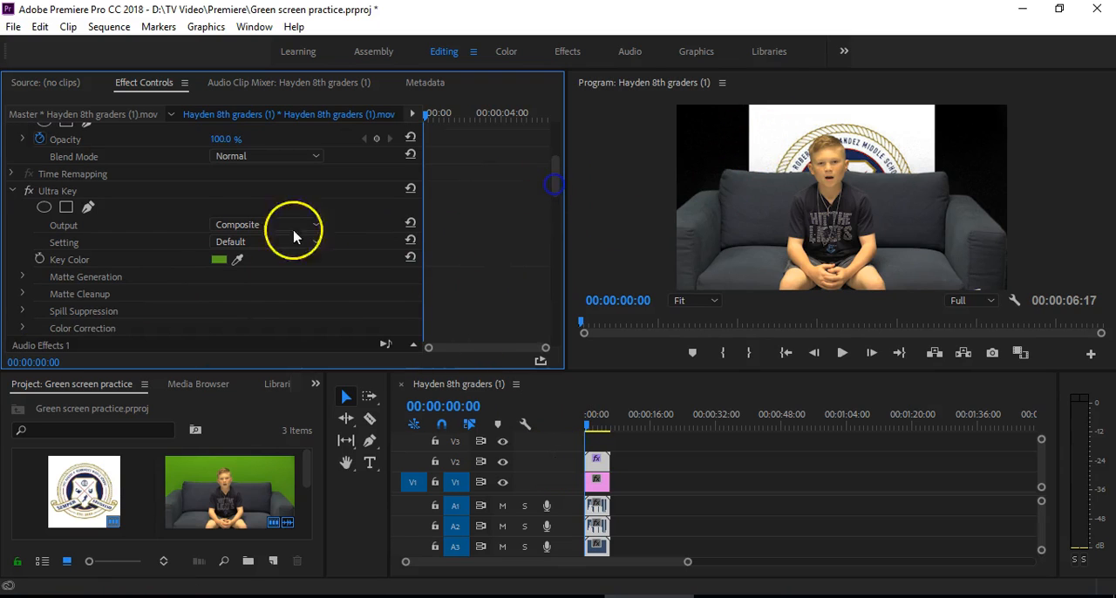
click(24, 279)
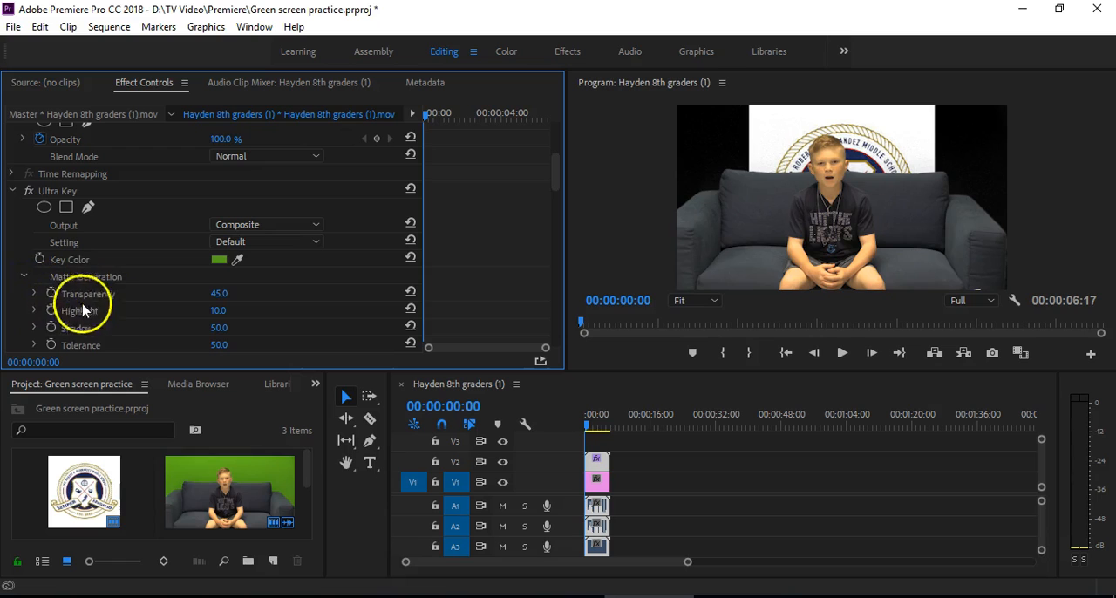
scroll(548, 178, down, 2)
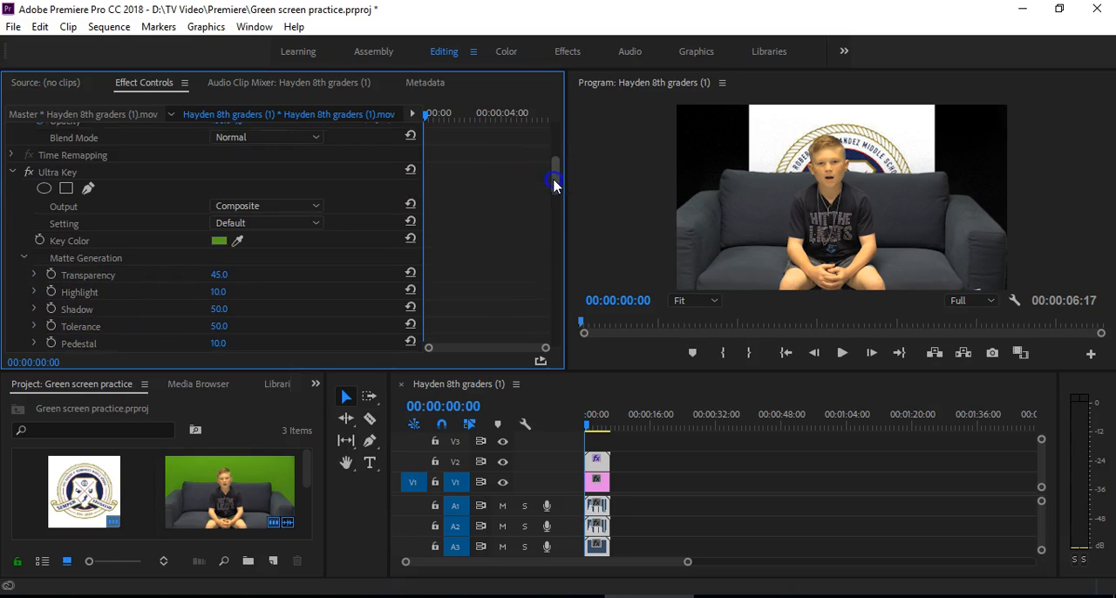
drag(224, 255, 250, 255)
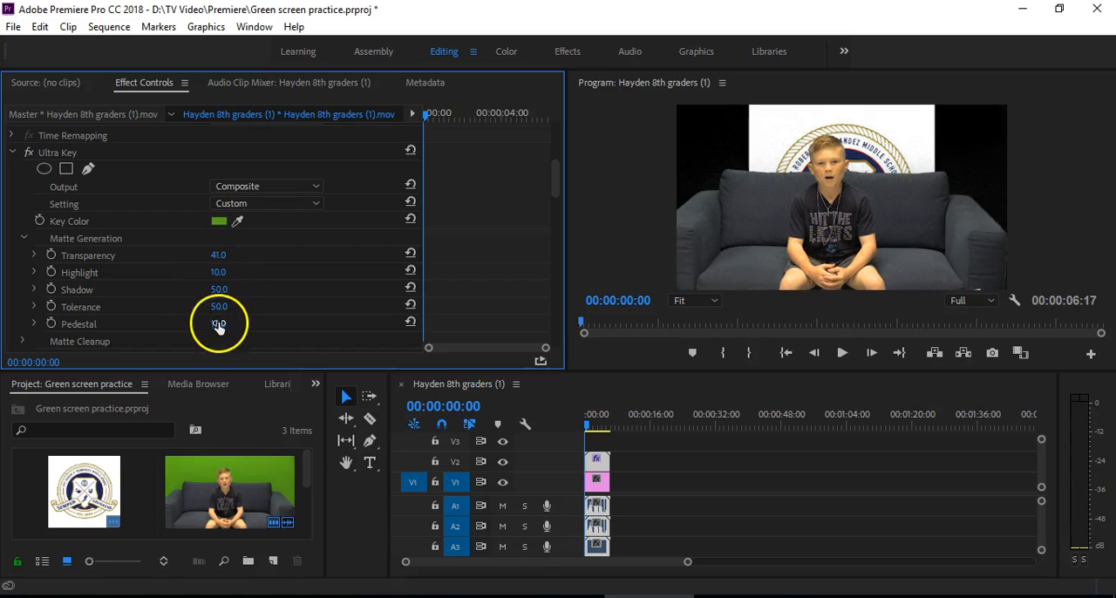
drag(219, 323, 243, 318)
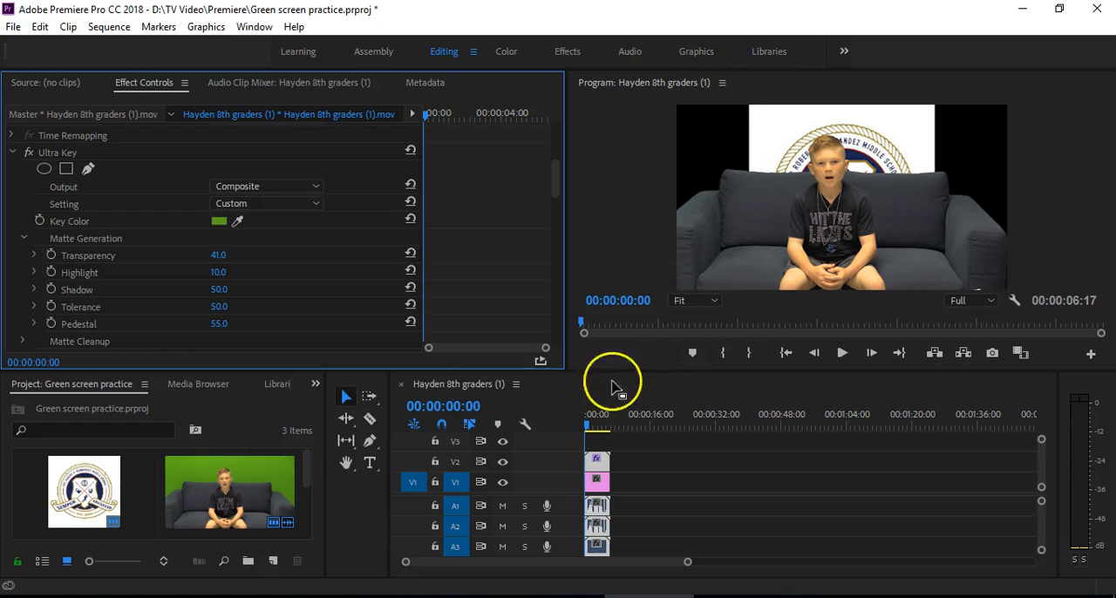
Step: Add a text box with the speaker's first name over the lower-left area of the video frame and show its source text settings
click(371, 465)
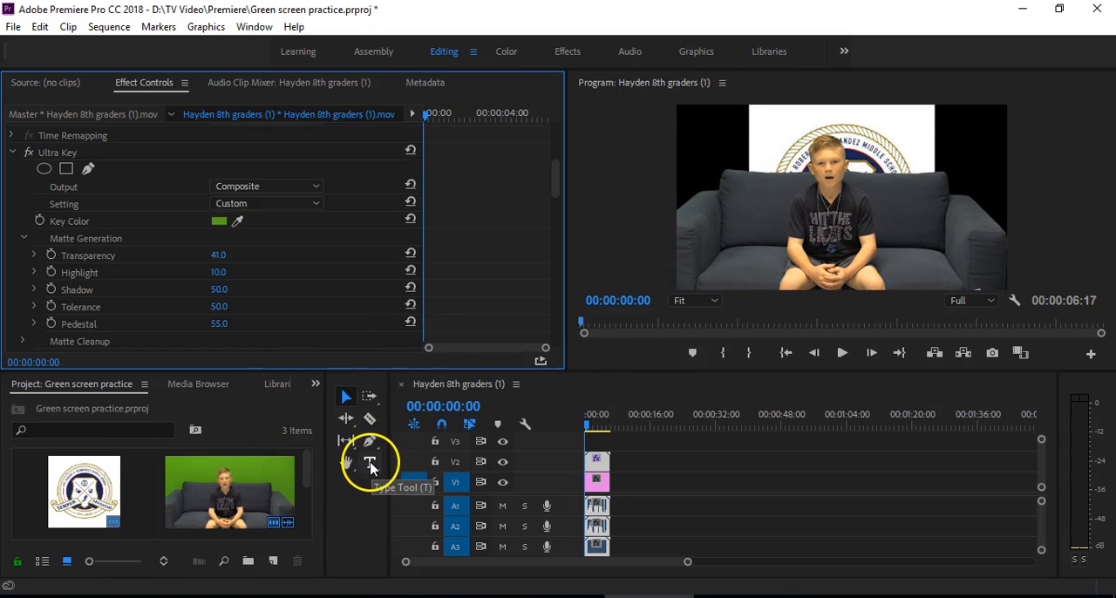
click(693, 260)
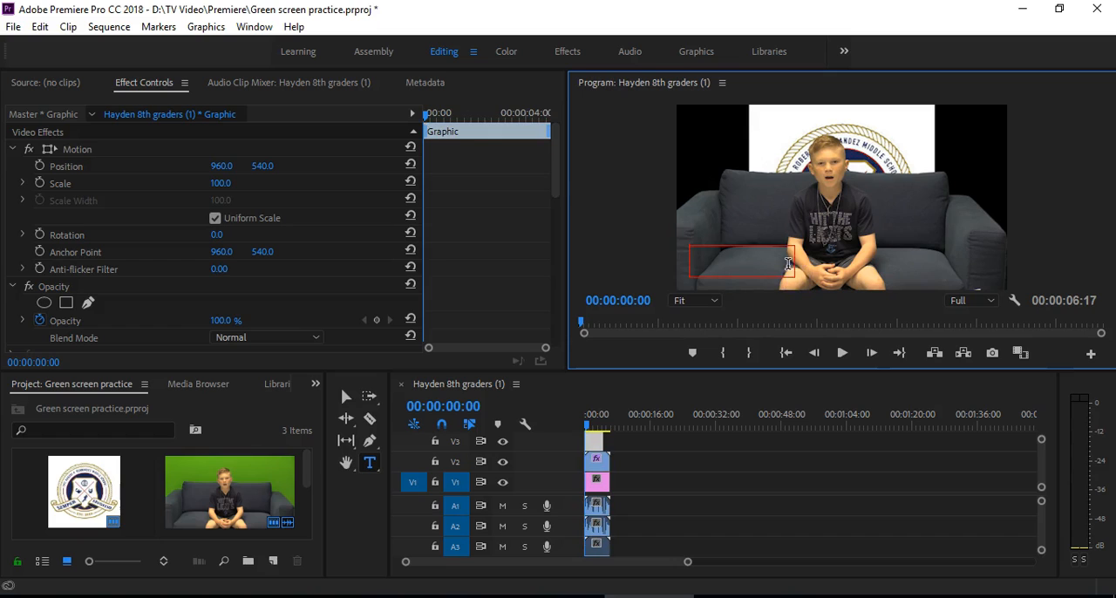
click(768, 263)
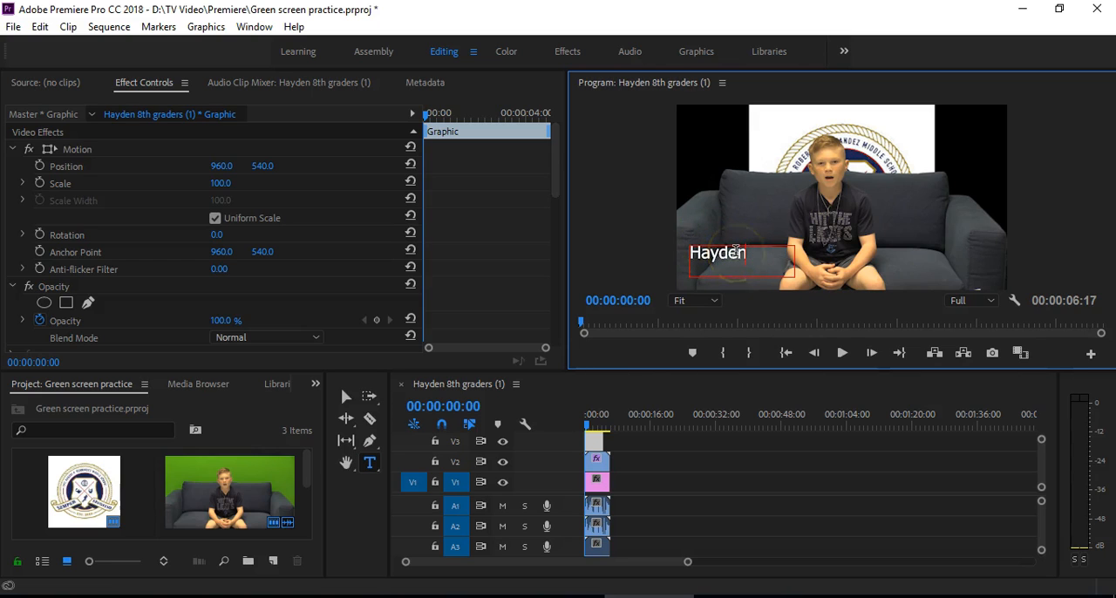
drag(553, 175, 548, 246)
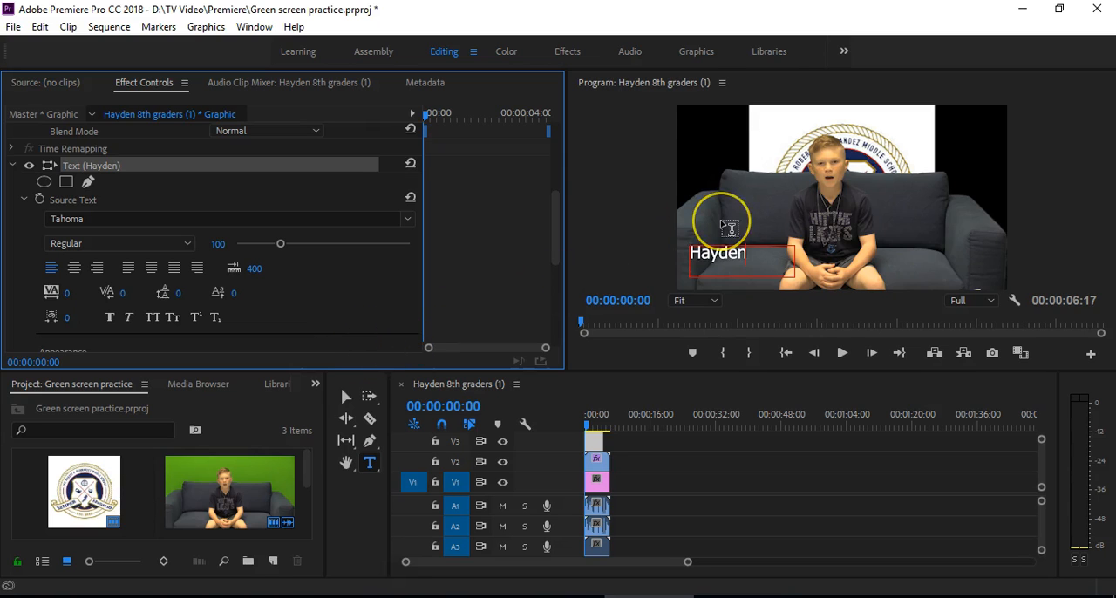
Step: Open the export options for the edited green screen sequence
click(13, 27)
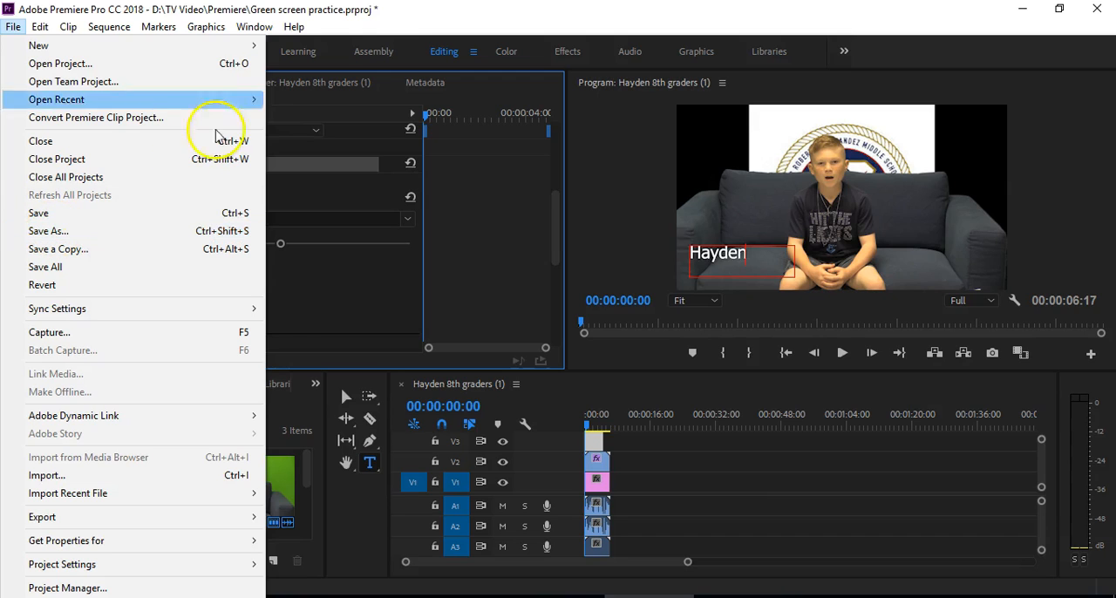
click(387, 20)
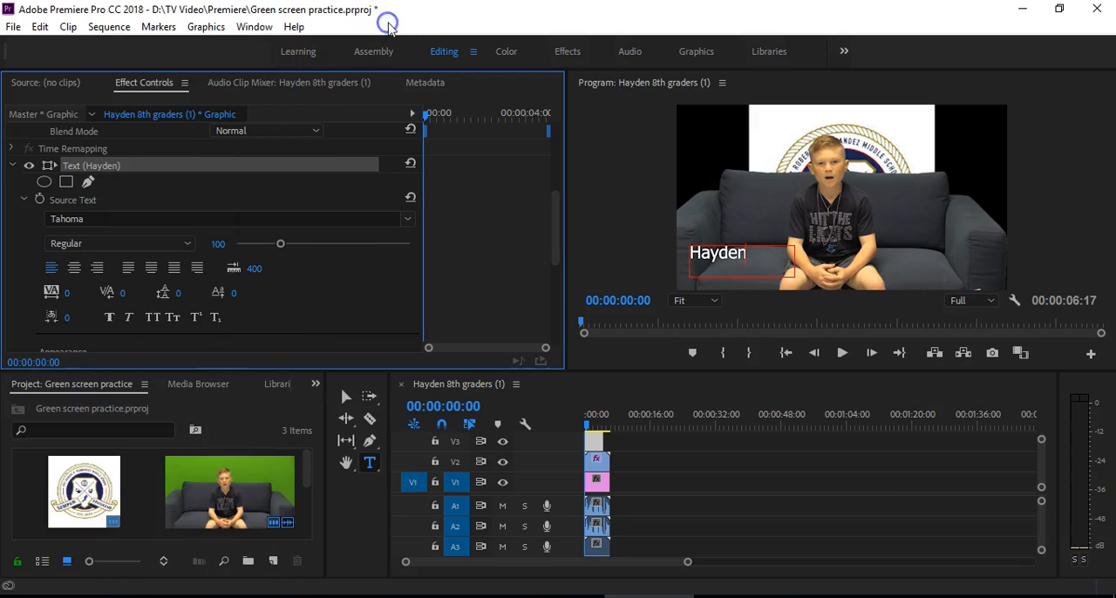
click(14, 28)
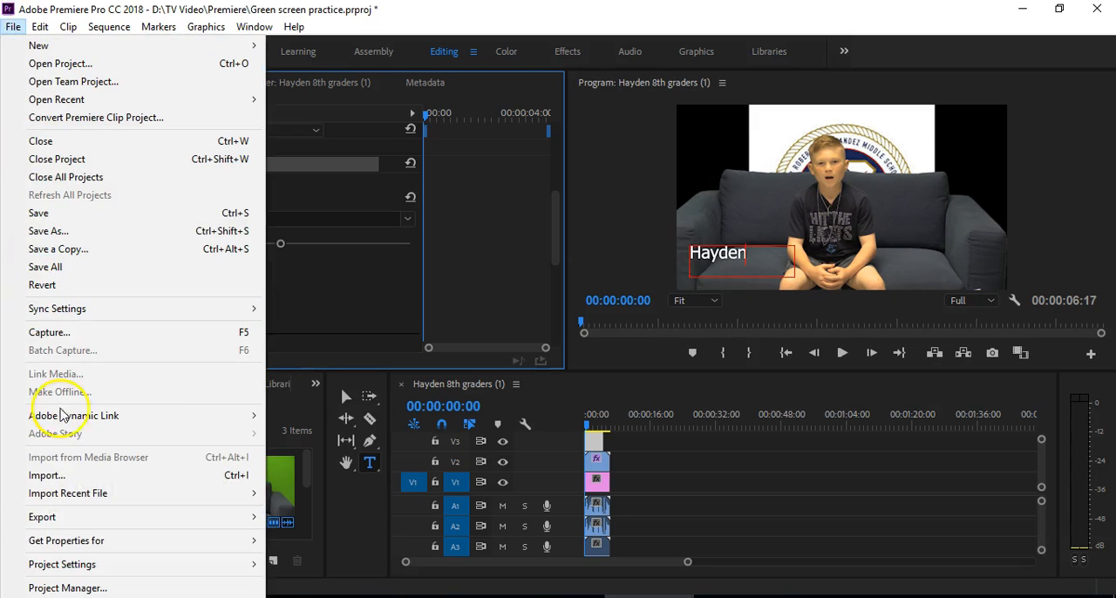
click(103, 521)
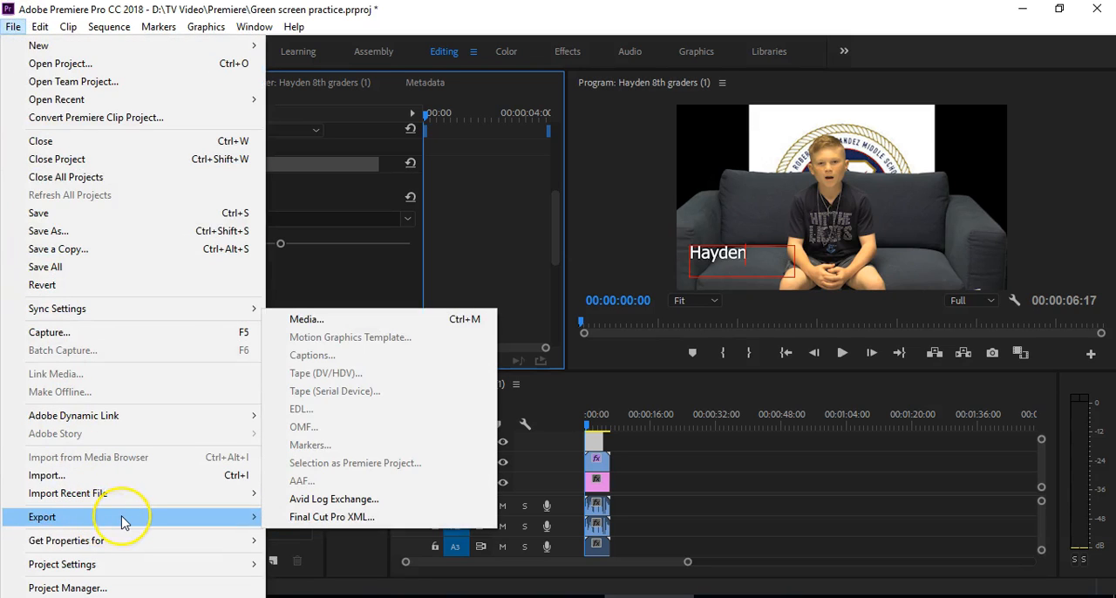